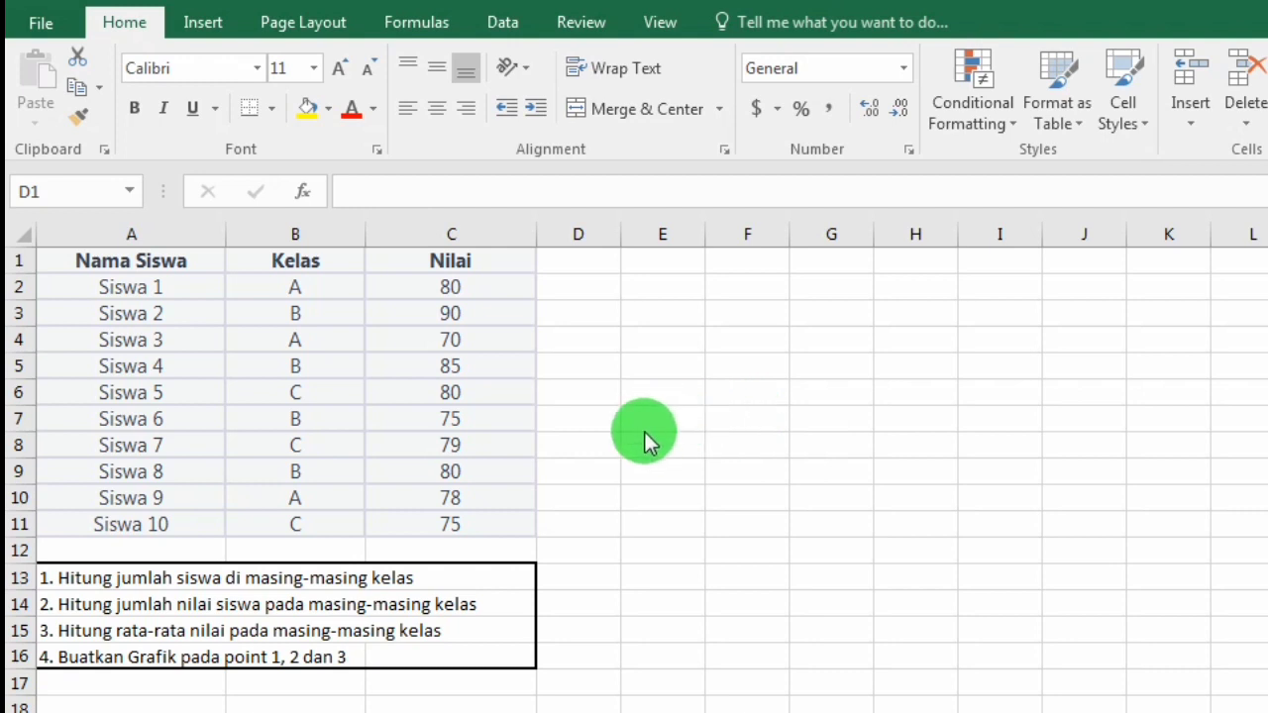
# Step: Examine the four task questions in rows 13 to 16 and the Kelas and Nilai columns of the student table
pyautogui.click(342, 577)
pyautogui.click(86, 575)
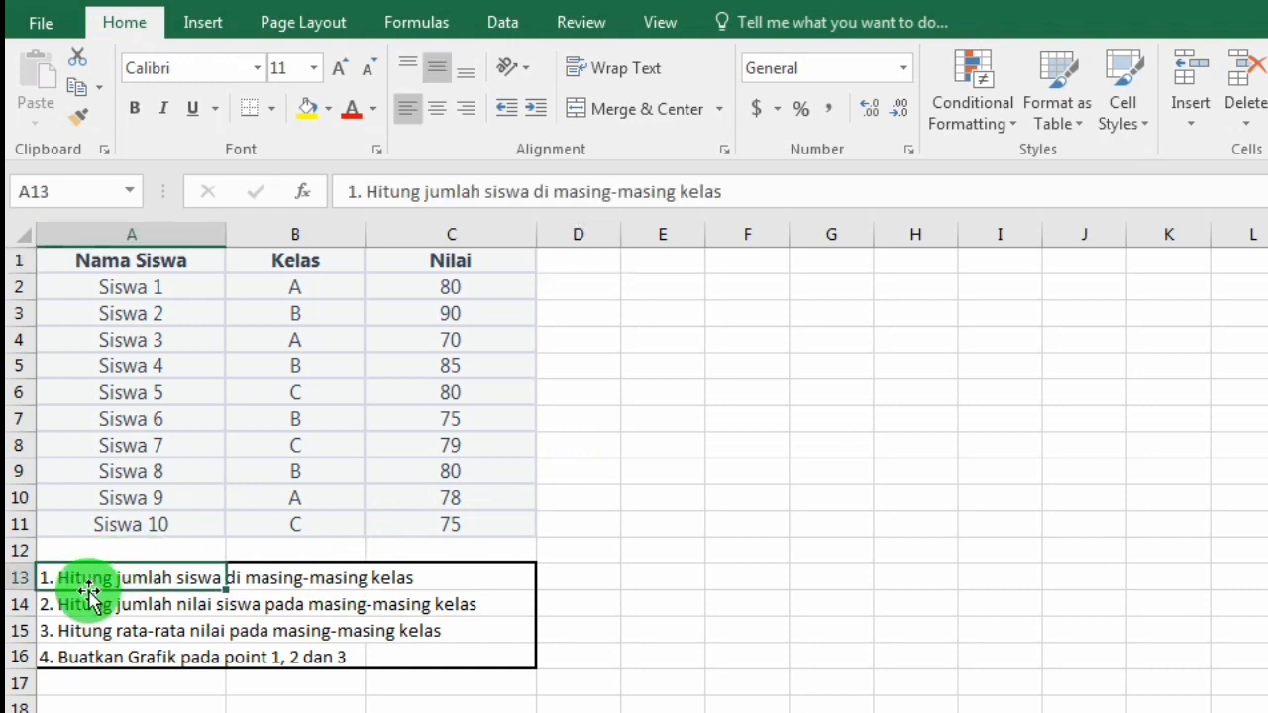
pyautogui.click(92, 609)
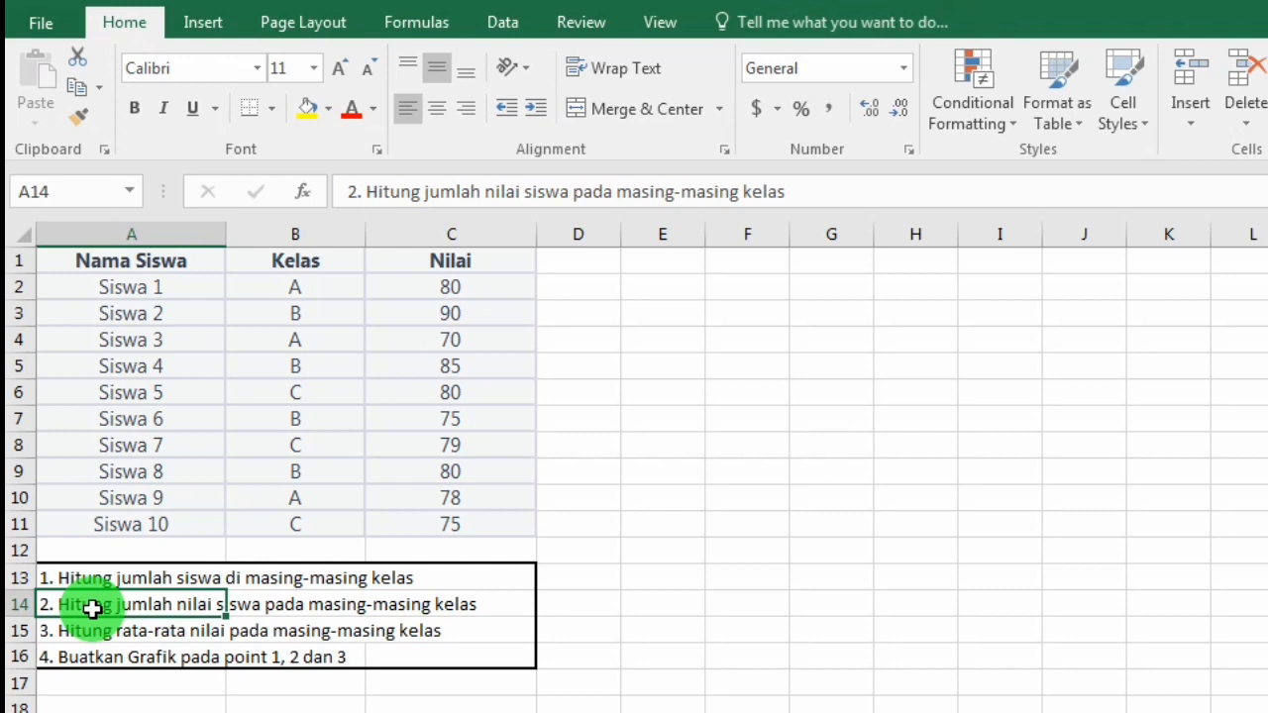
pyautogui.click(99, 664)
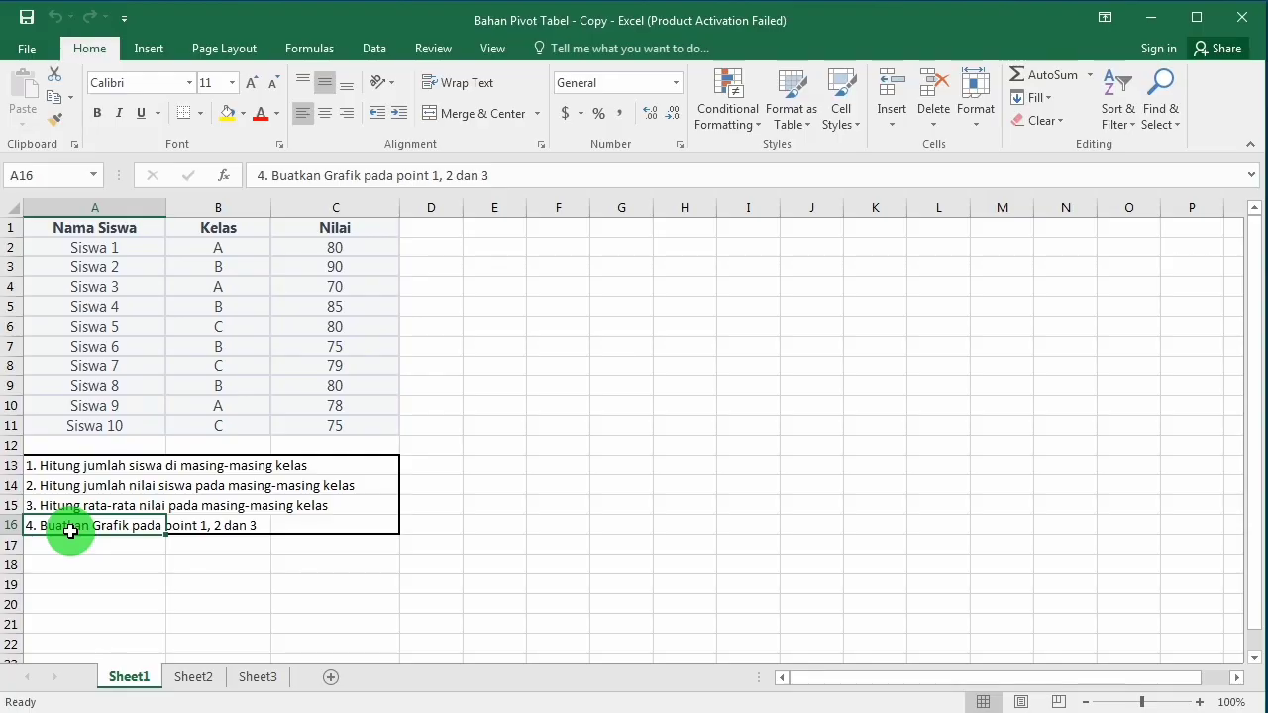
pyautogui.click(212, 249)
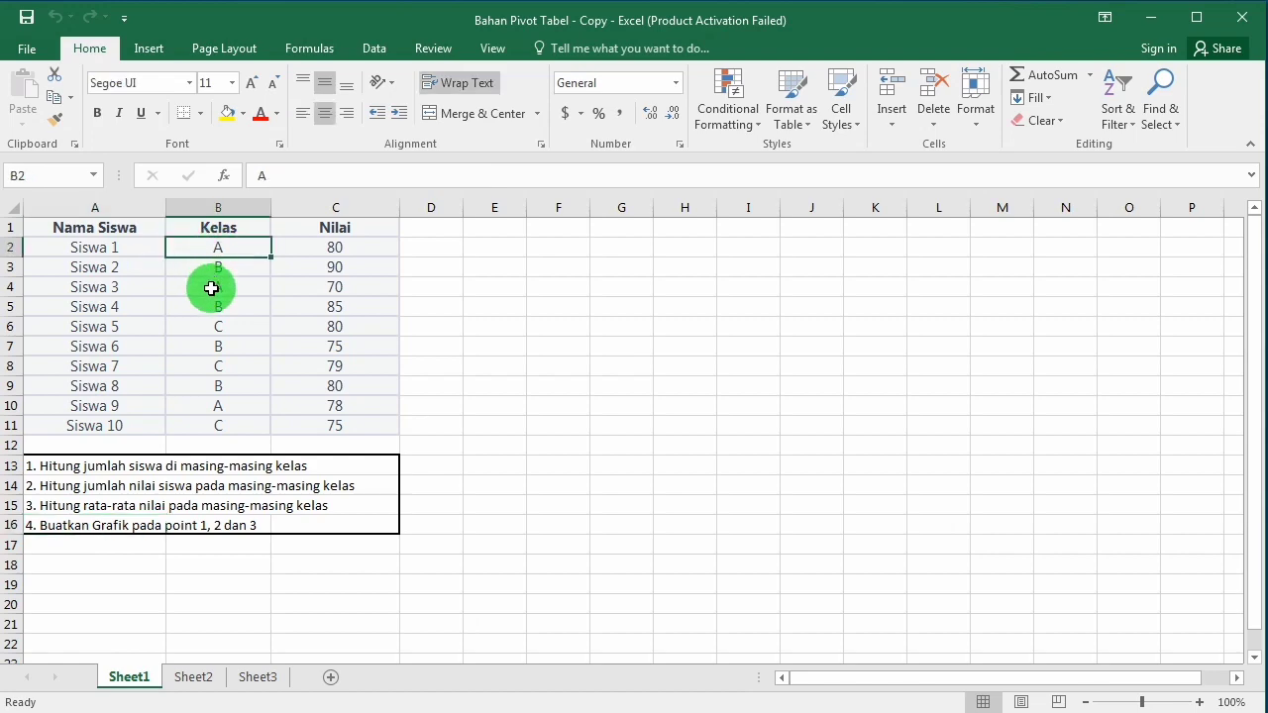
pyautogui.click(211, 288)
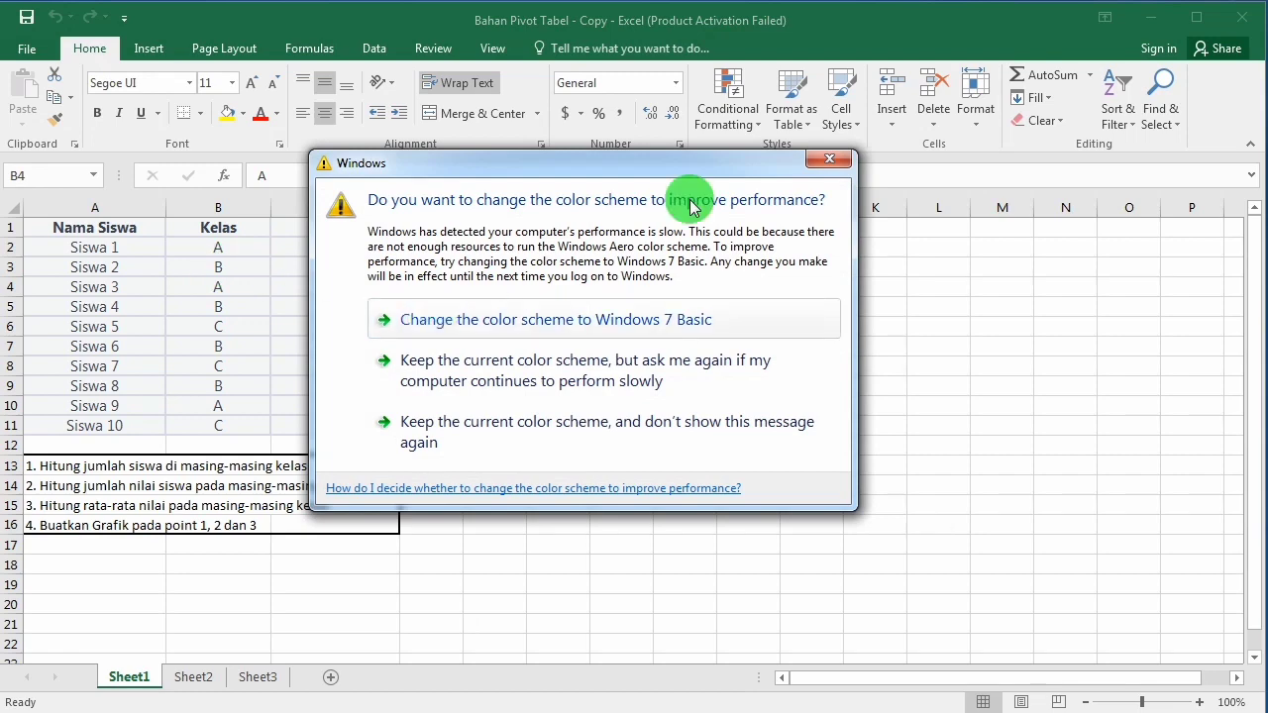
pyautogui.click(826, 159)
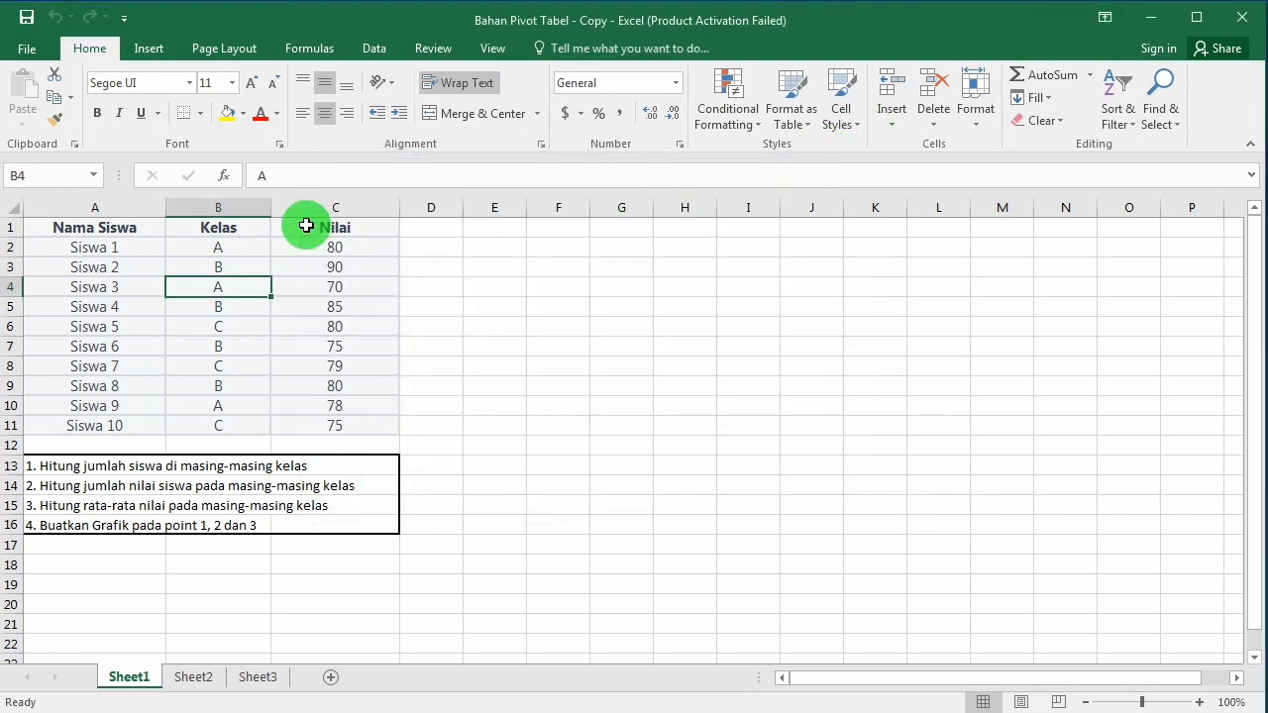
pyautogui.click(194, 266)
pyautogui.click(205, 305)
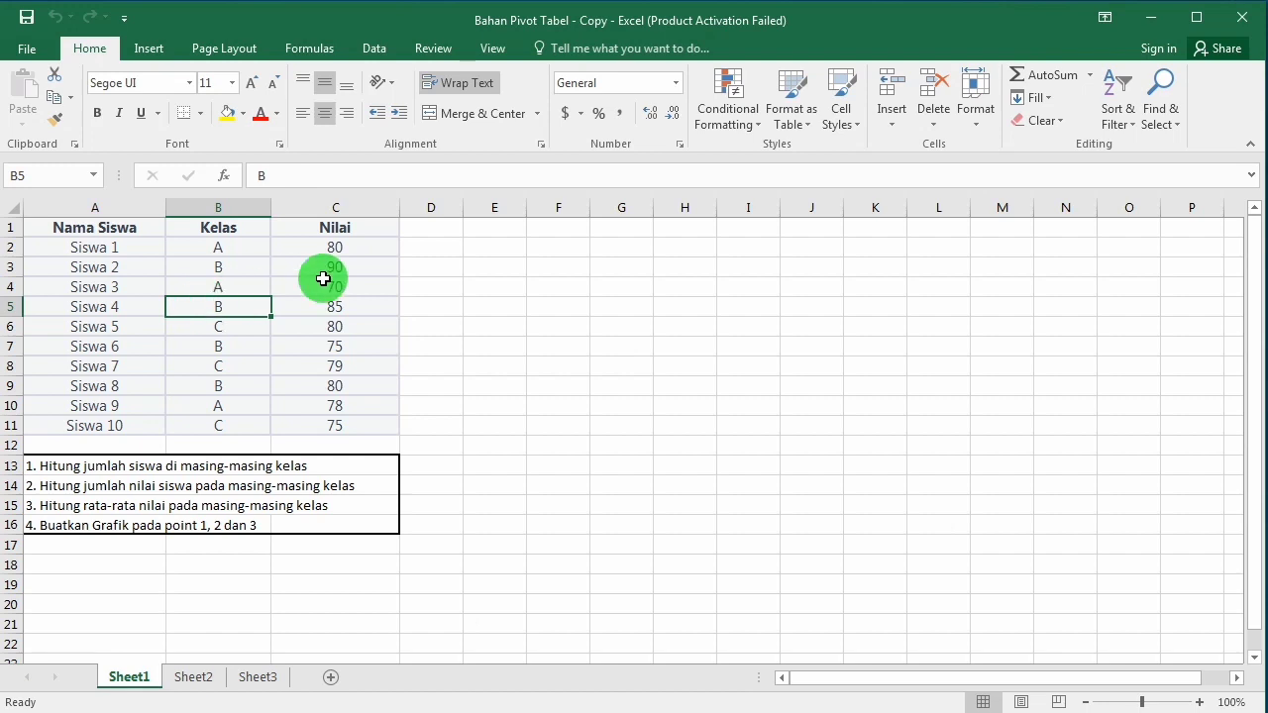
pyautogui.click(379, 230)
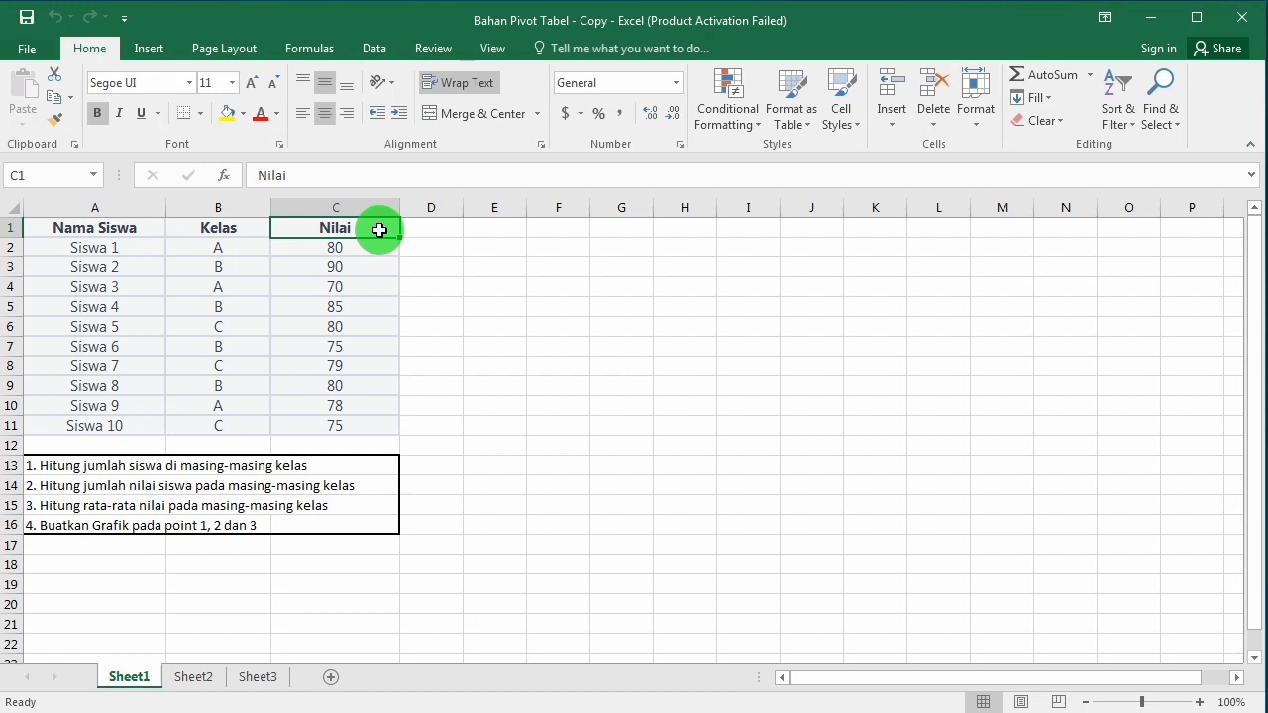
# Step: Create a PivotTable from the student data in A1:C11, placed on the existing worksheet at cell E1 of Sheet1
pyautogui.click(59, 230)
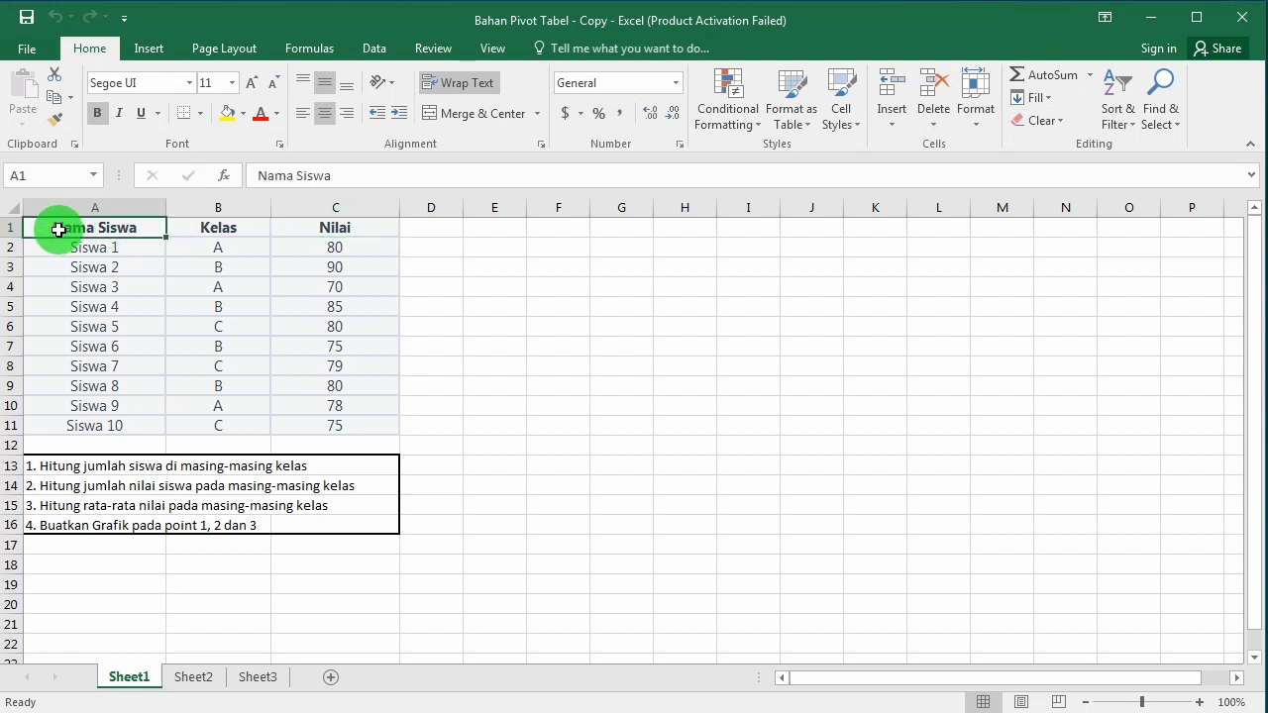
pyautogui.moveTo(58, 230); pyautogui.dragTo(362, 424)
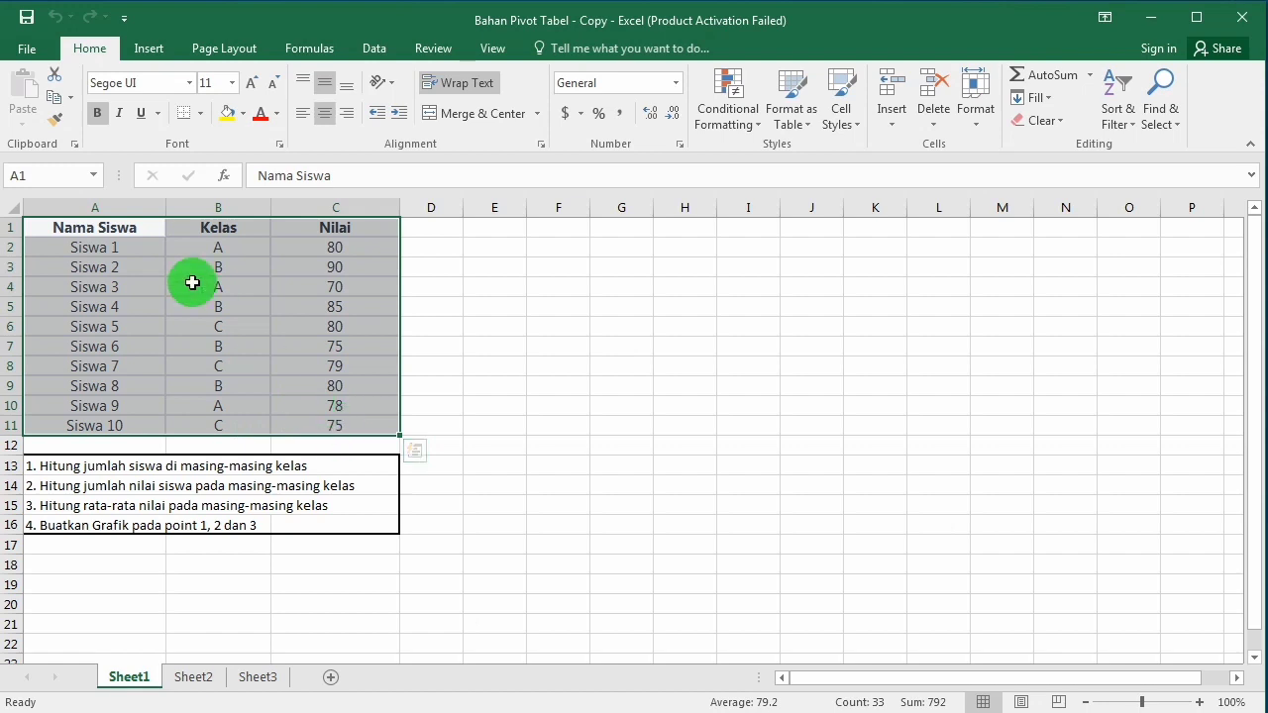
pyautogui.click(147, 50)
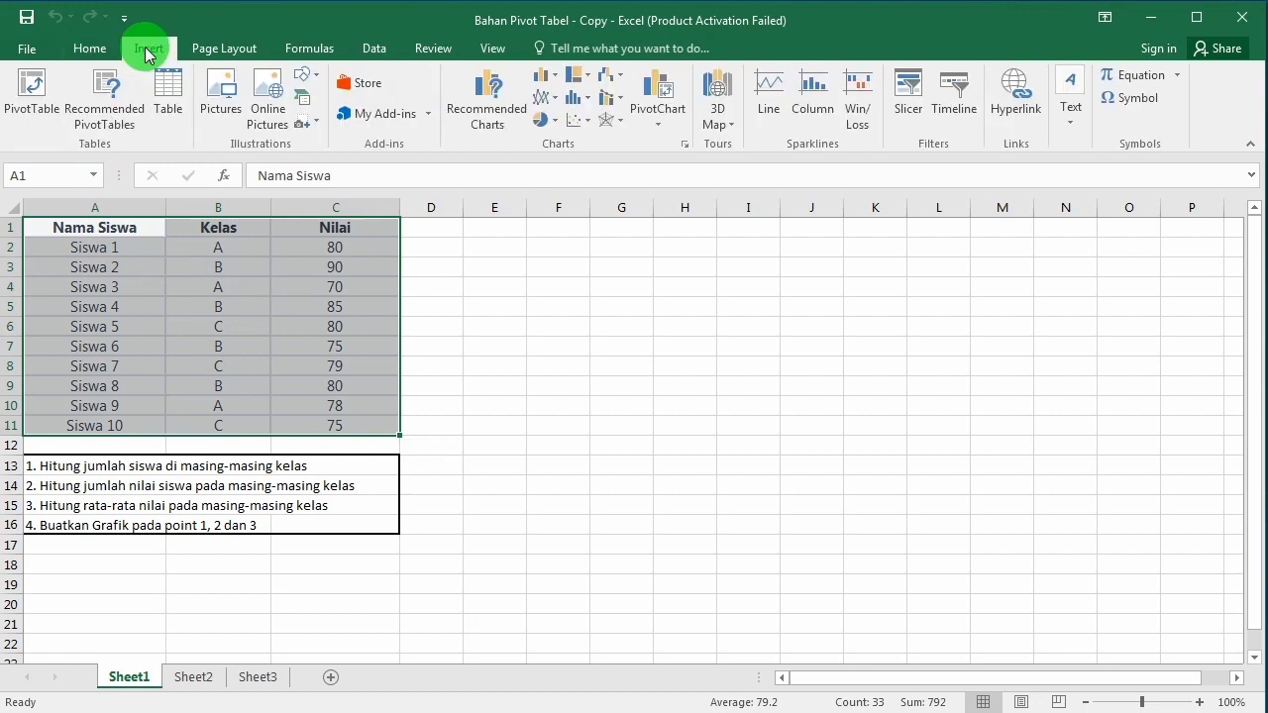
pyautogui.click(24, 119)
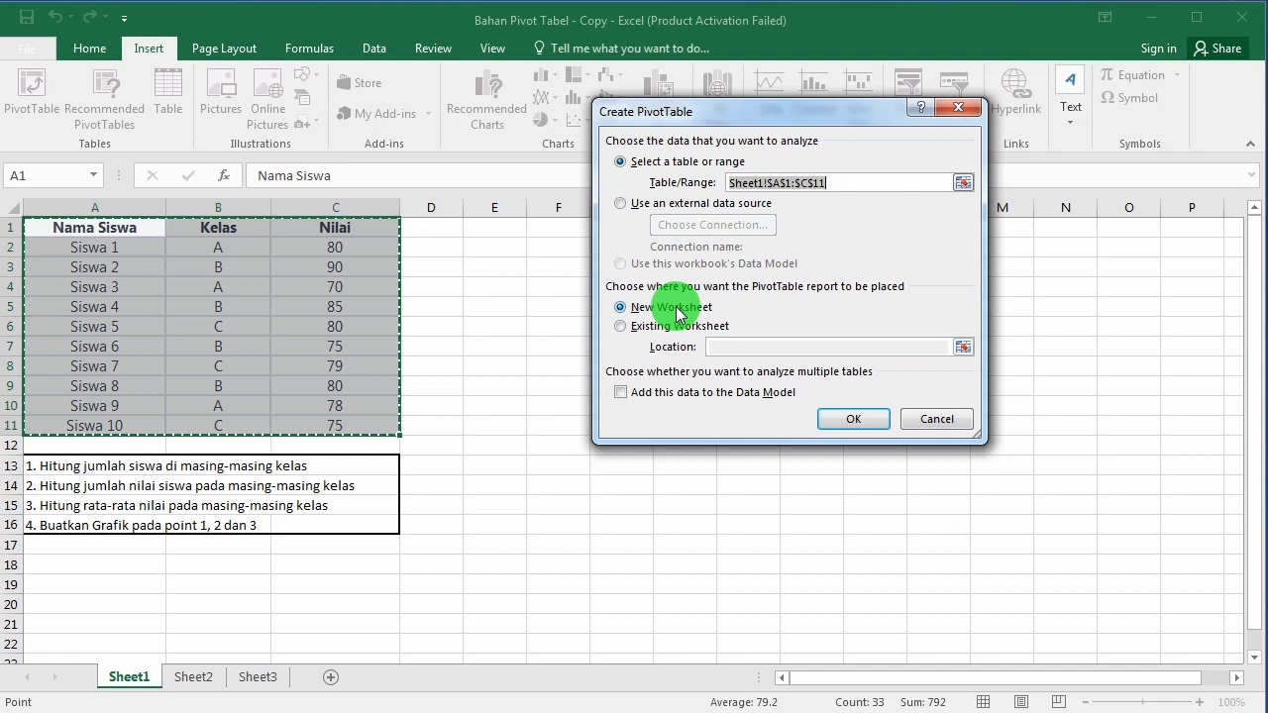
pyautogui.click(640, 330)
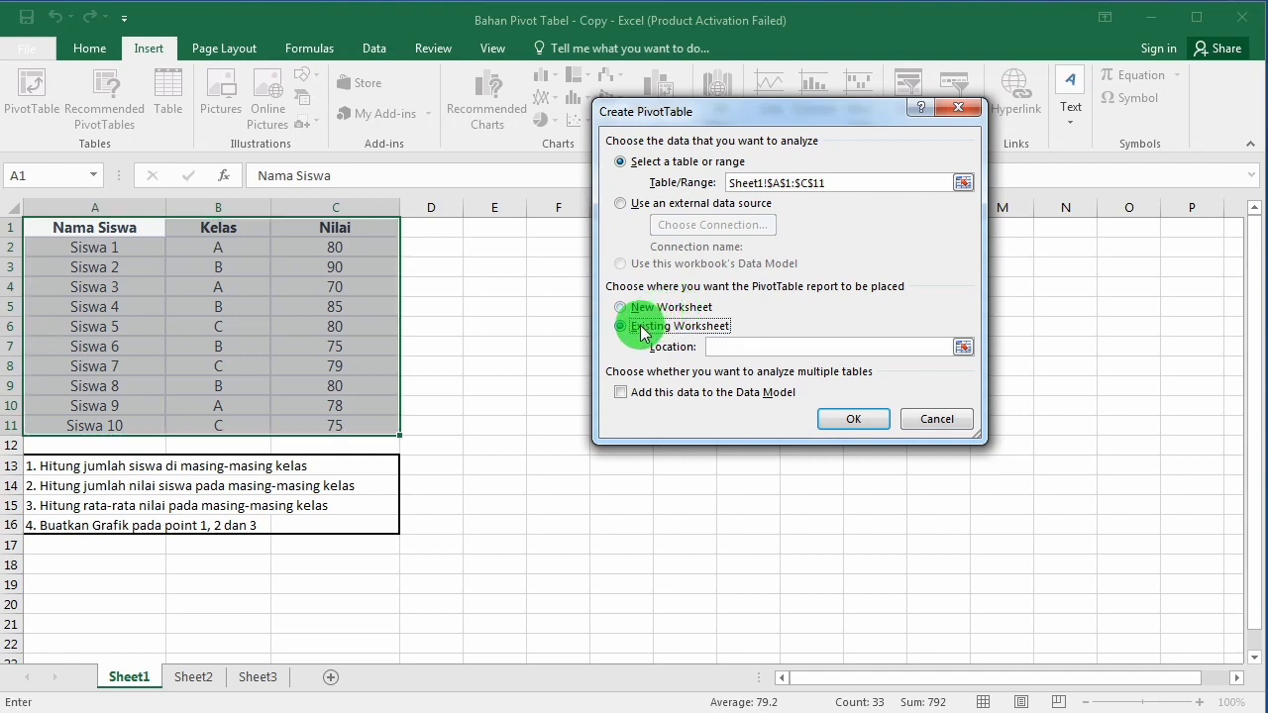
pyautogui.click(723, 348)
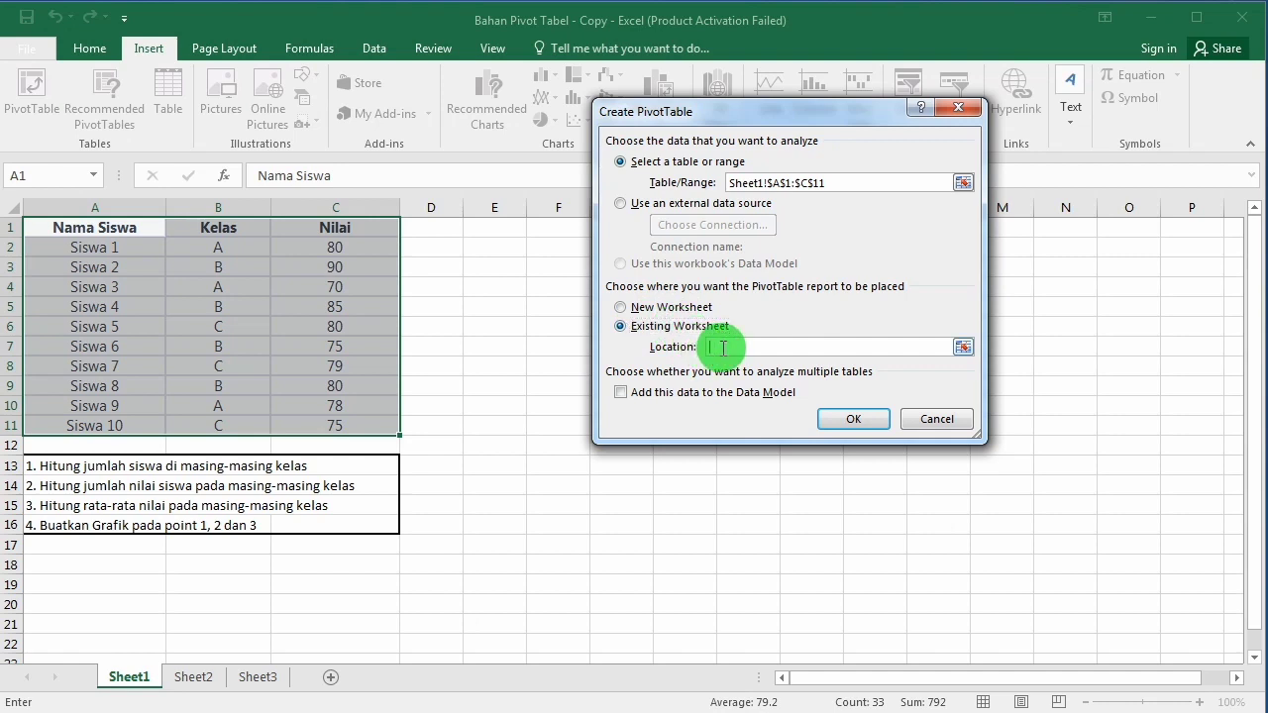
pyautogui.click(193, 677)
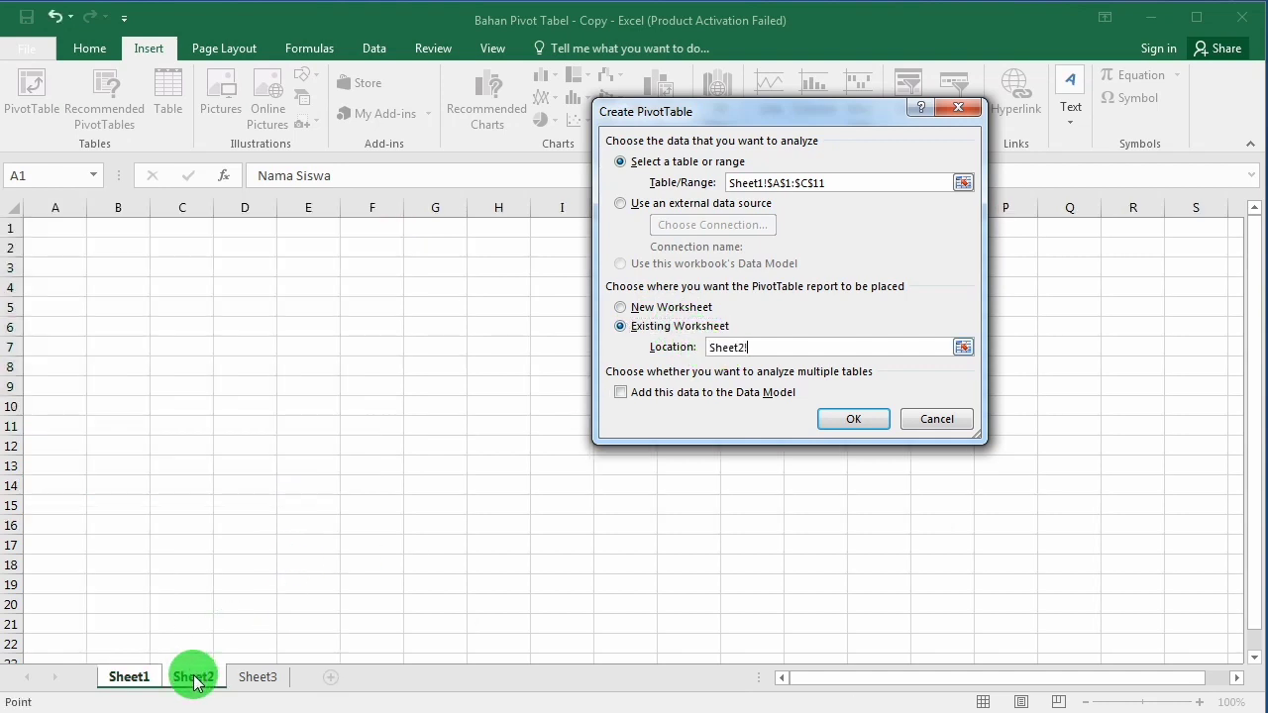
pyautogui.click(63, 232)
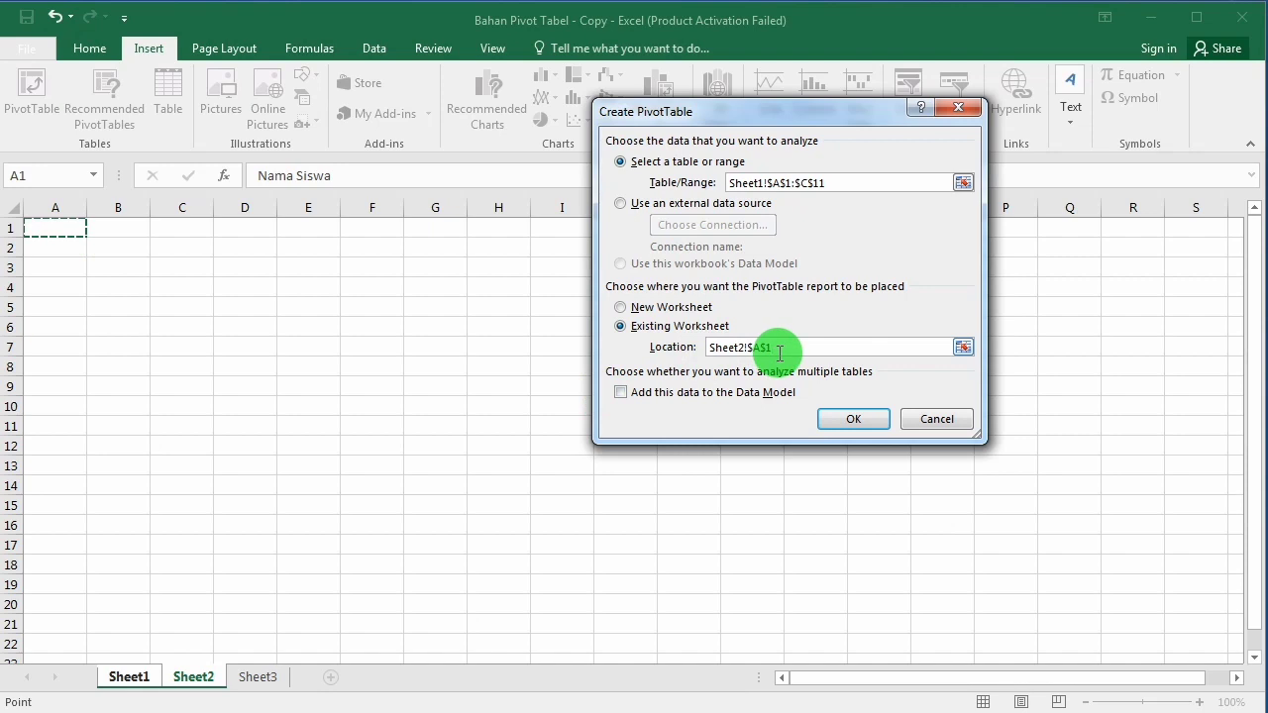
pyautogui.click(125, 682)
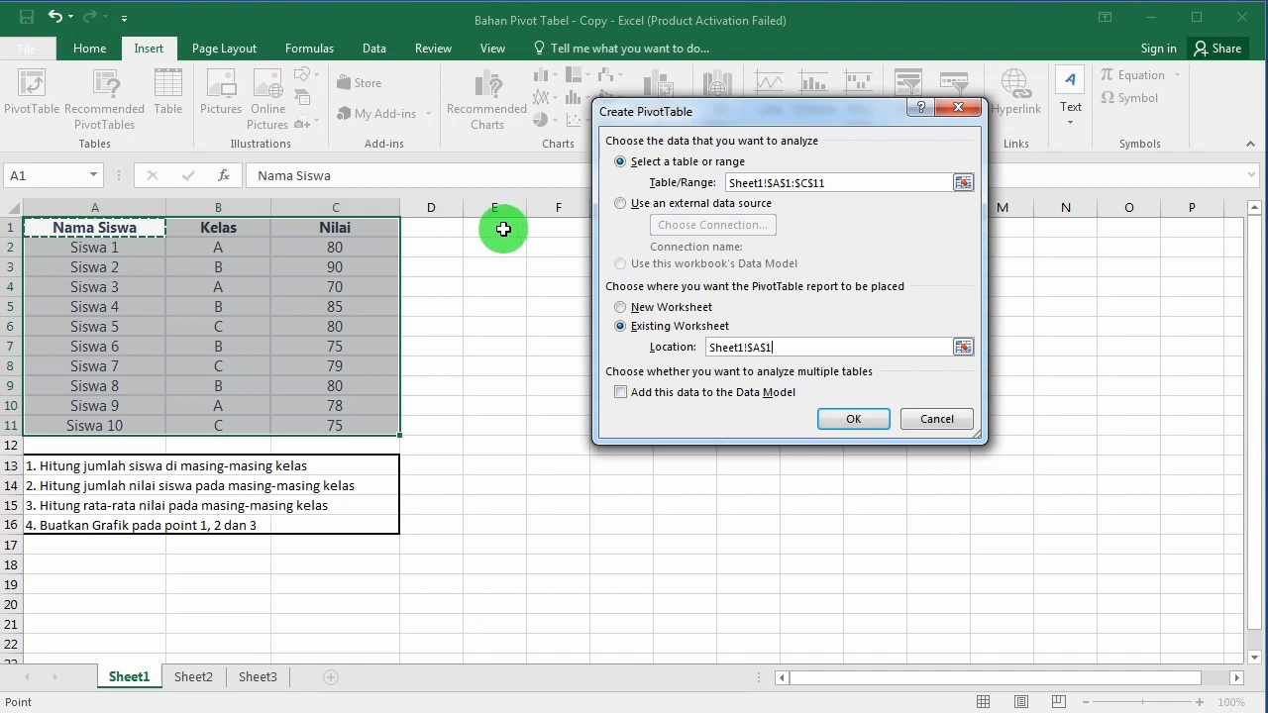
pyautogui.click(503, 229)
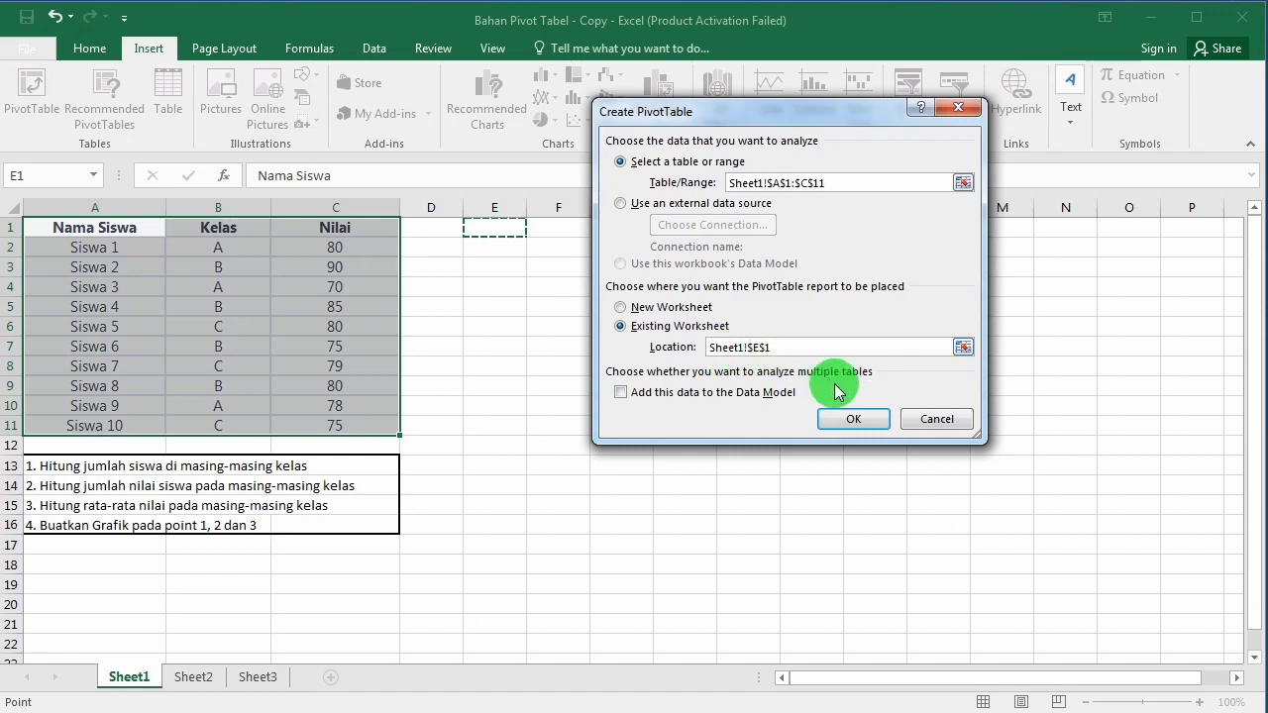
pyautogui.click(849, 420)
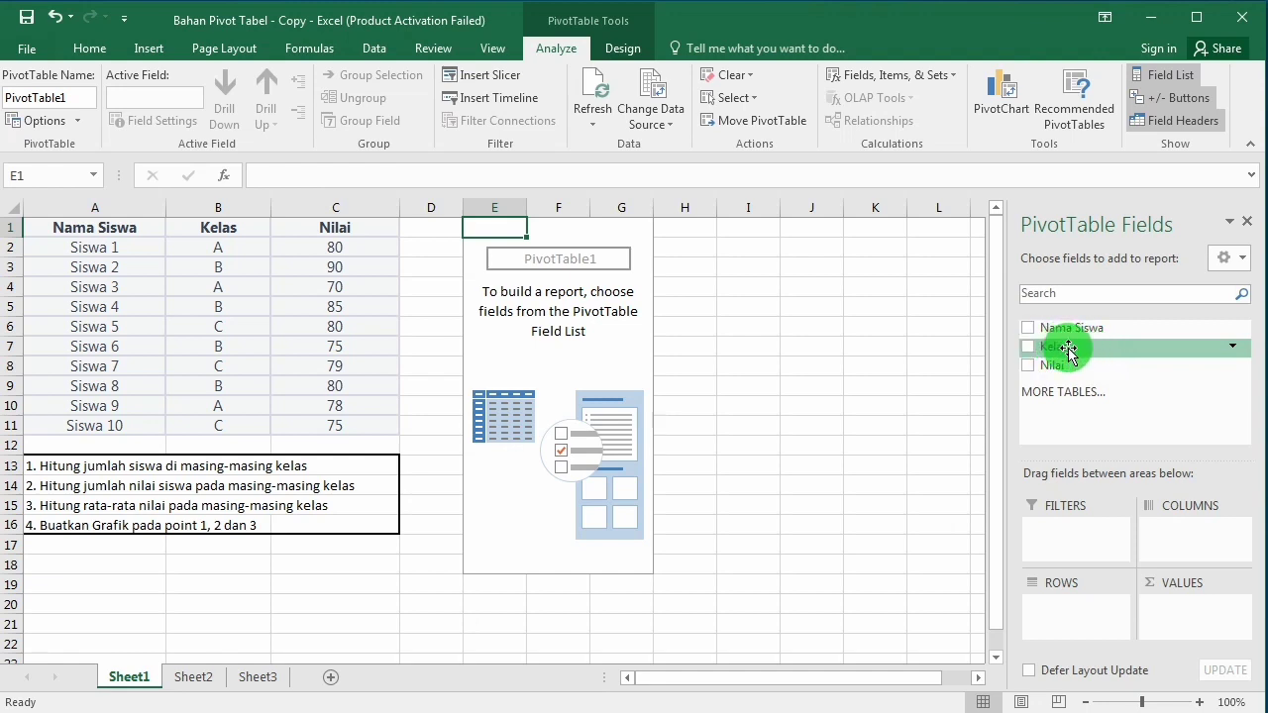
# Step: Examine the sheet's row and column directions by highlighting rows 1 to 7 and columns A to E
pyautogui.moveTo(1075, 348); pyautogui.dragTo(1082, 594)
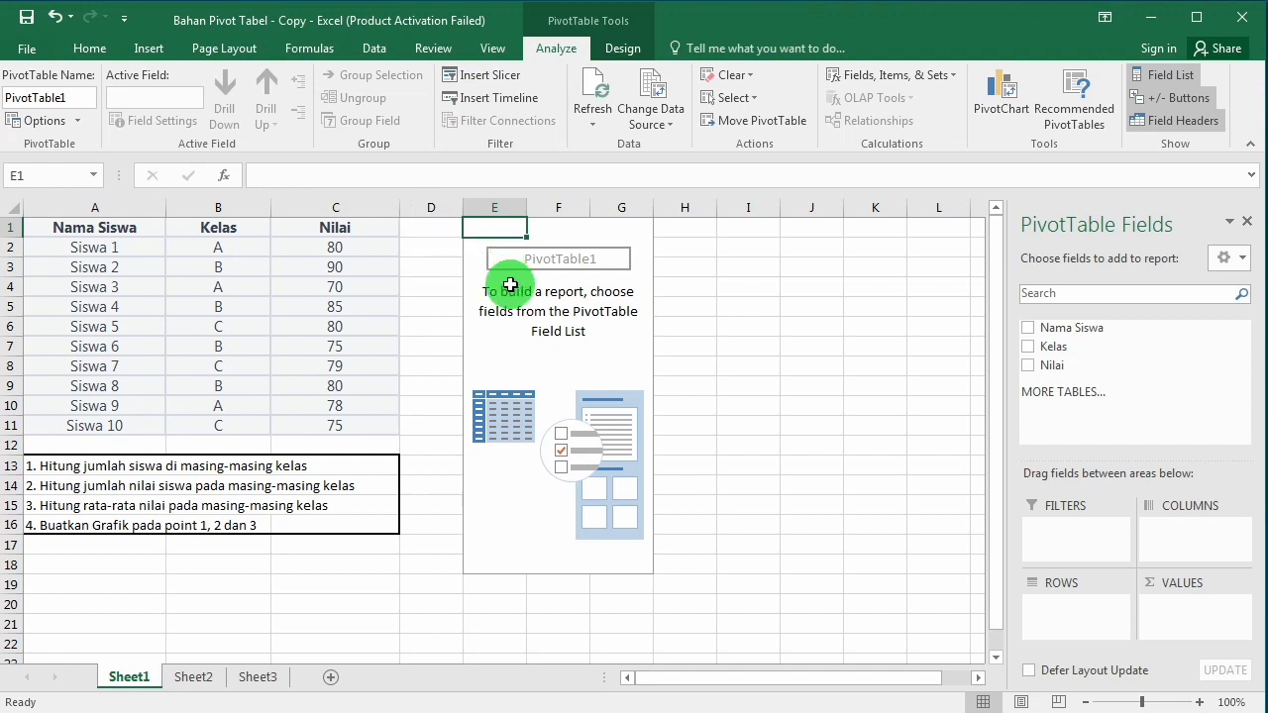
pyautogui.click(11, 248)
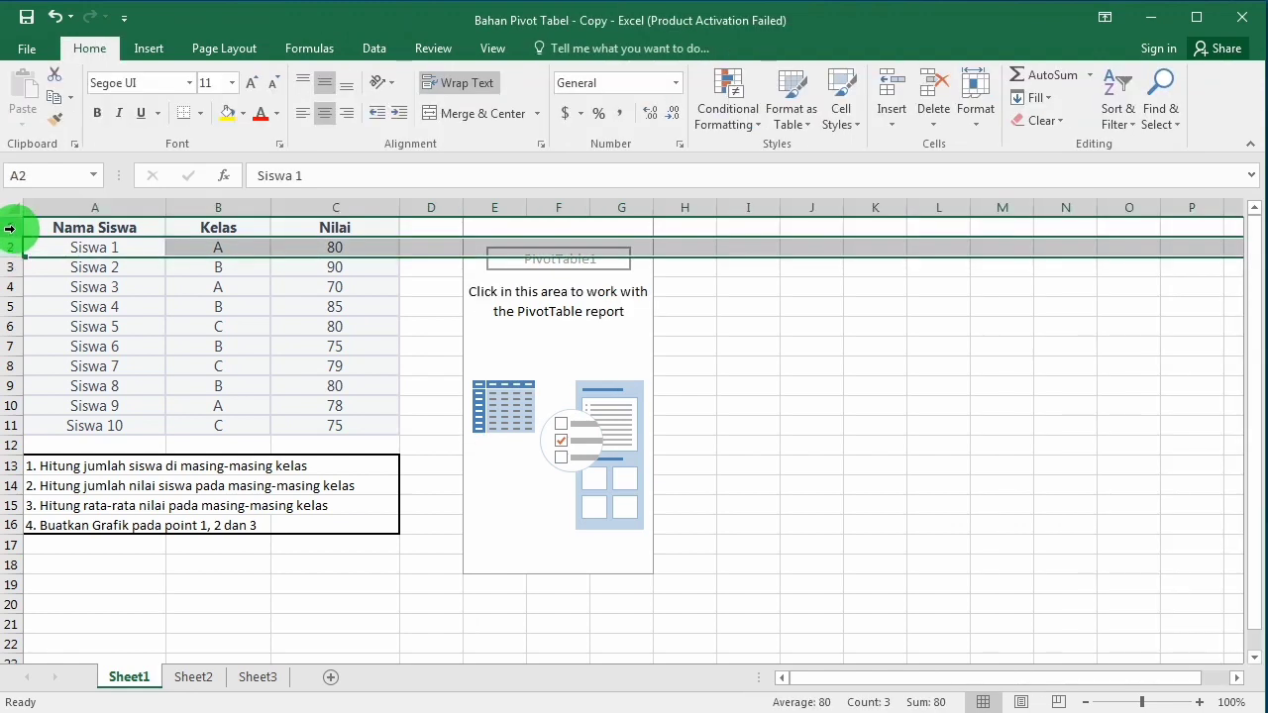
pyautogui.click(9, 229)
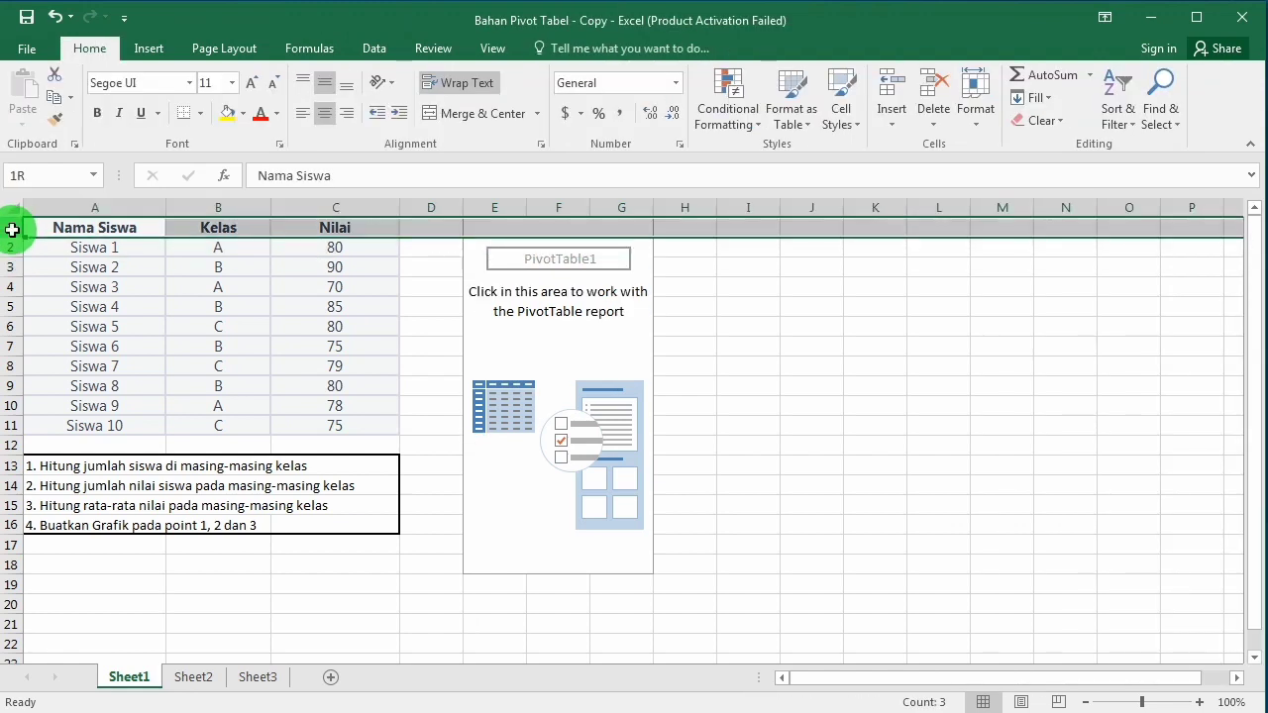
pyautogui.moveTo(12, 230); pyautogui.dragTo(11, 334)
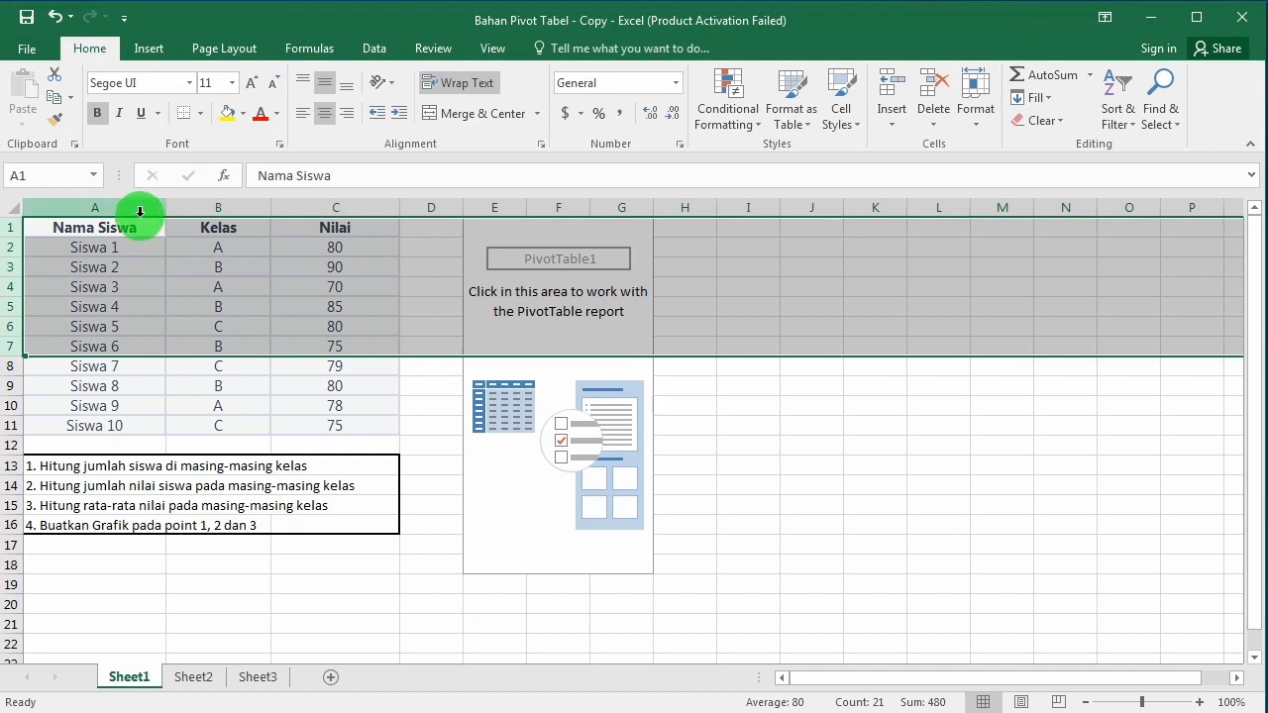
pyautogui.click(104, 208)
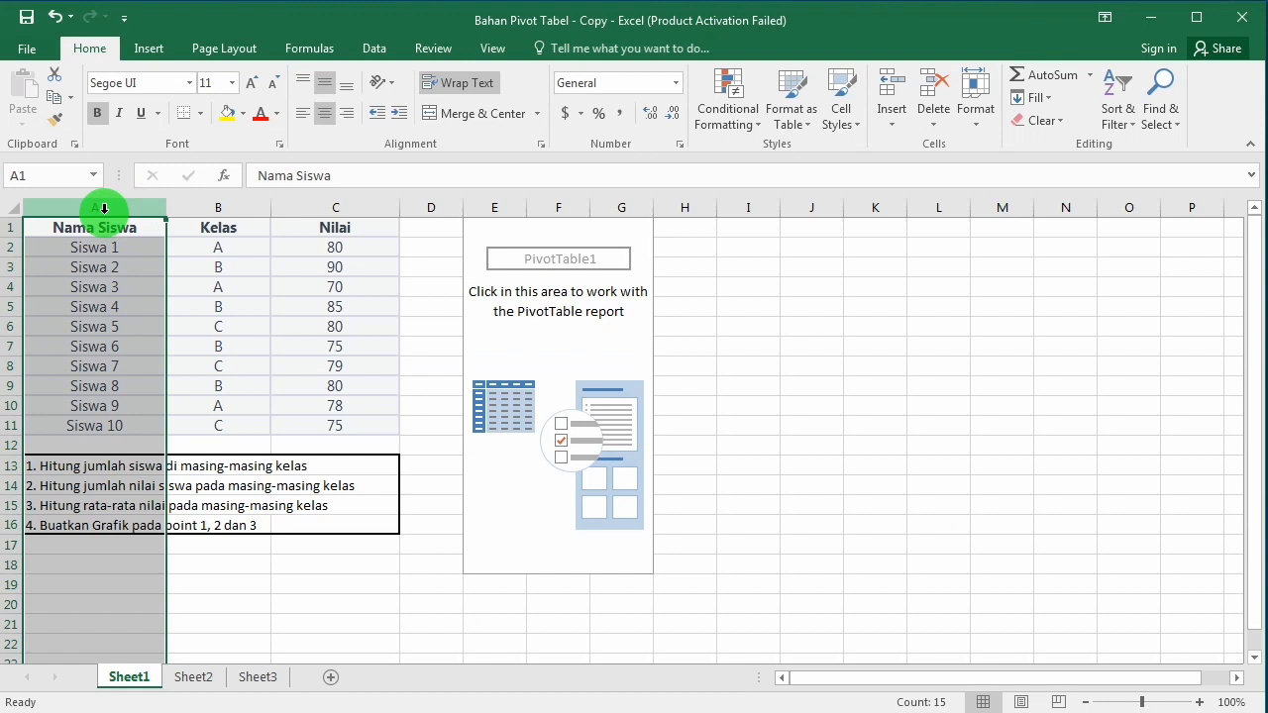
pyautogui.moveTo(104, 208); pyautogui.dragTo(526, 226)
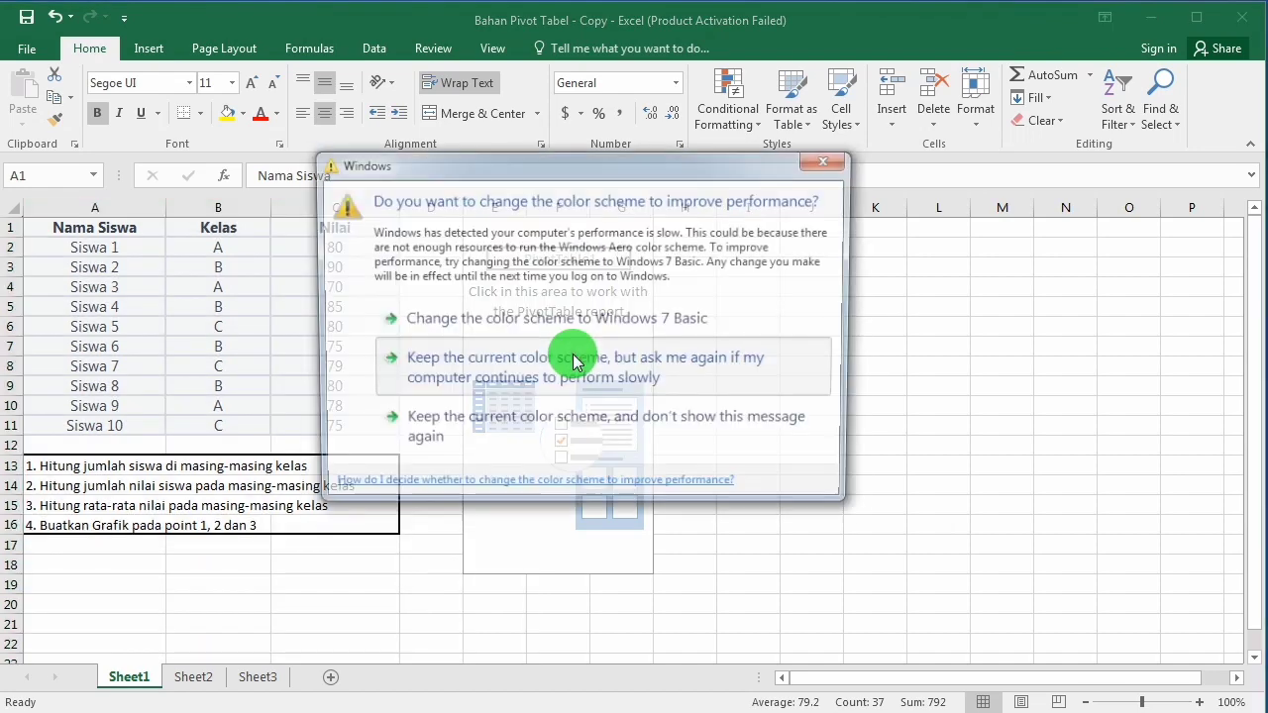
pyautogui.click(569, 353)
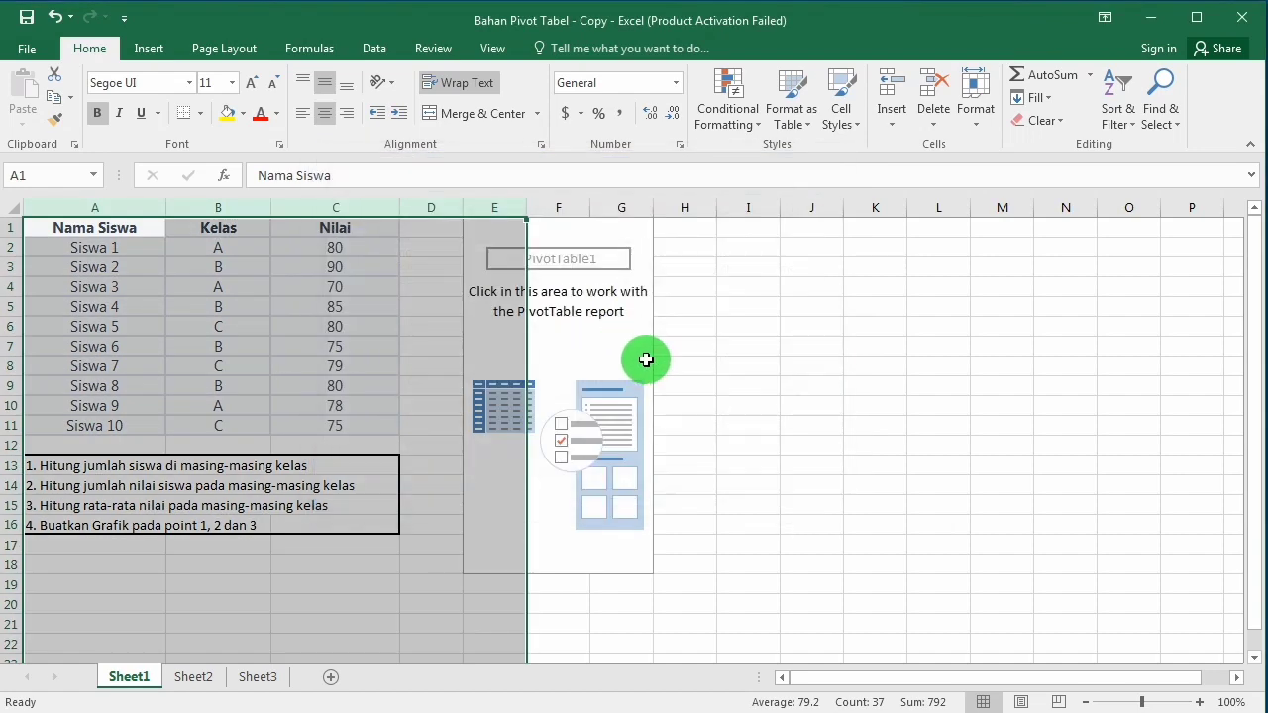
# Step: Set Kelas and Nama Siswa as the PivotTable's row fields, in that order, and Nilai as its summed value field
pyautogui.click(562, 248)
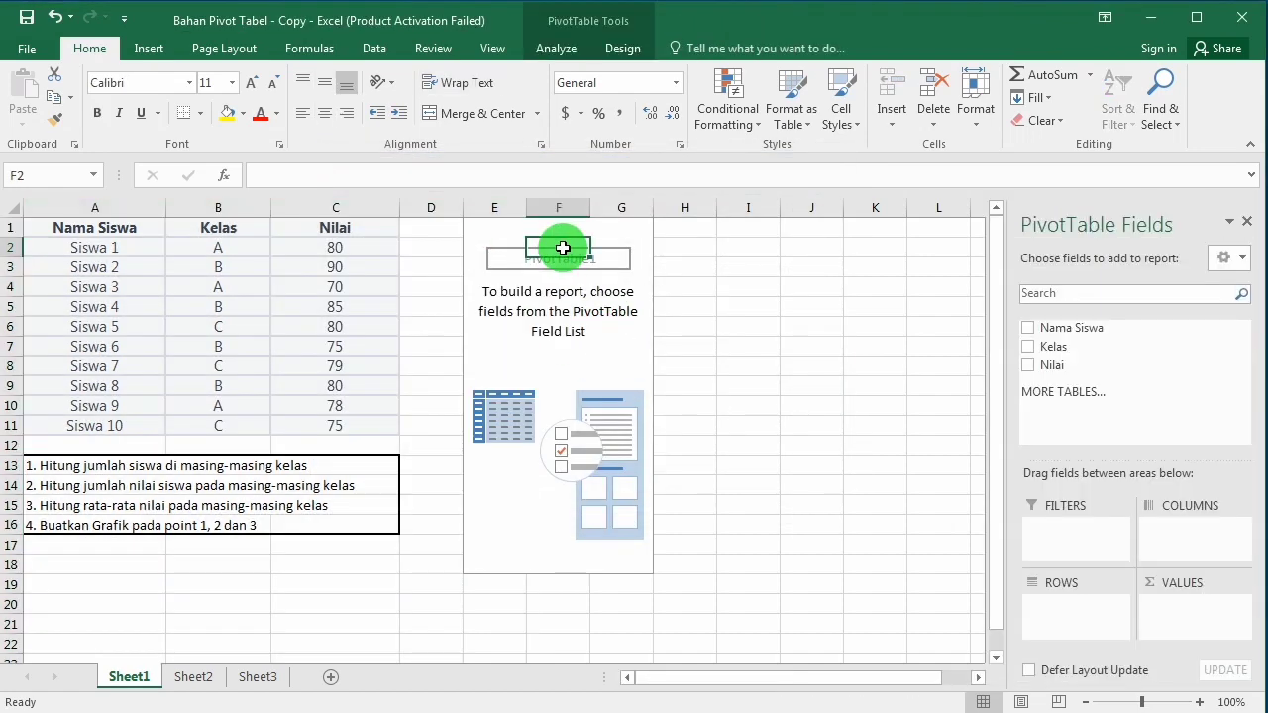
pyautogui.click(488, 240)
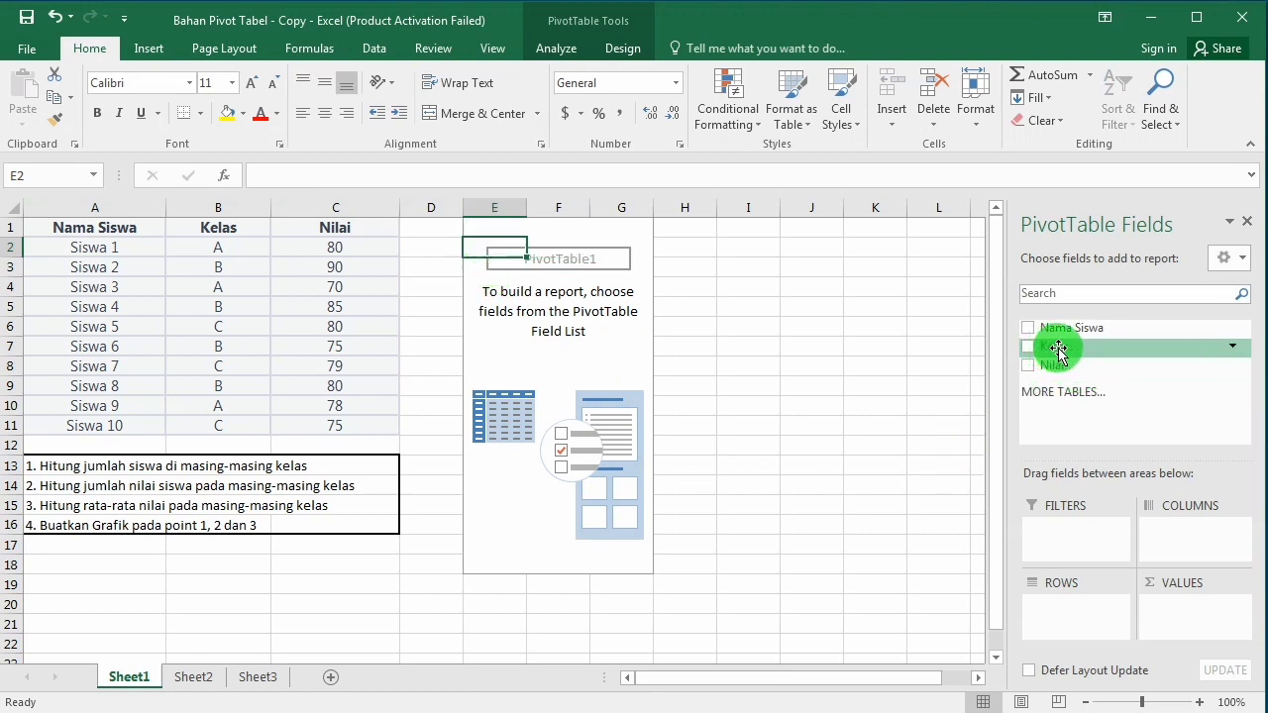
pyautogui.moveTo(1062, 349); pyautogui.dragTo(1058, 616)
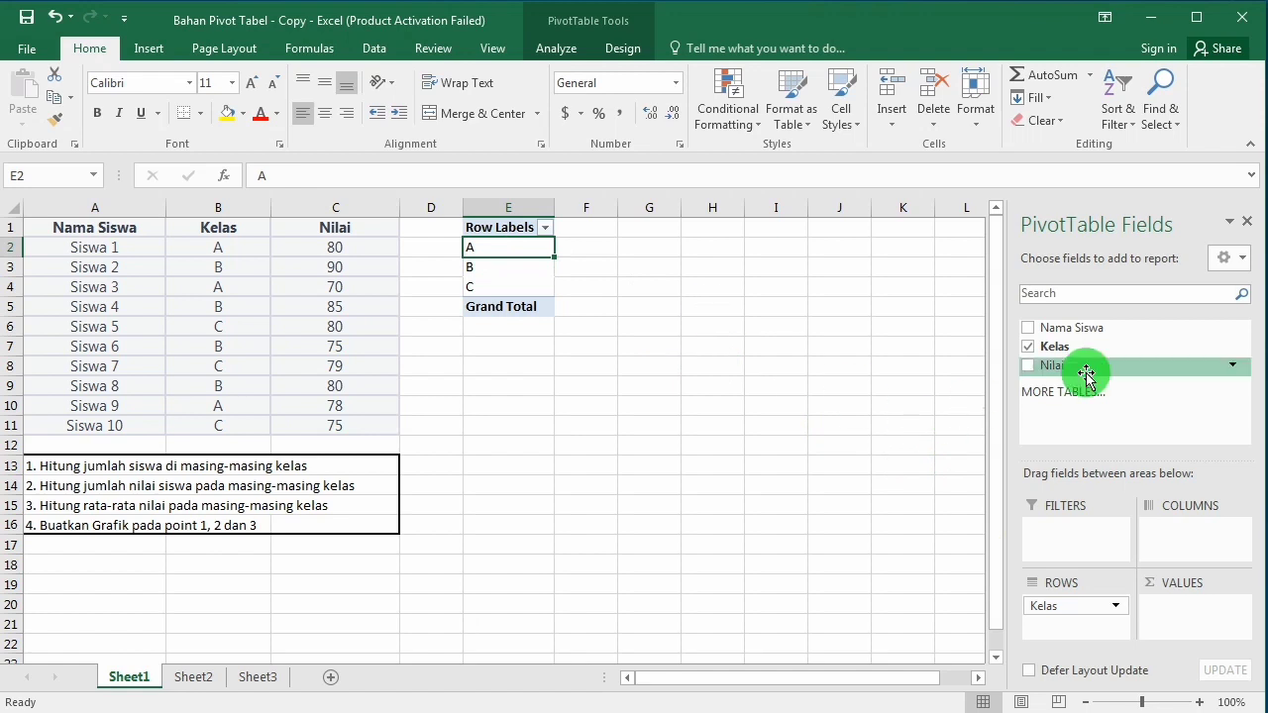
pyautogui.moveTo(1058, 332); pyautogui.dragTo(1058, 630)
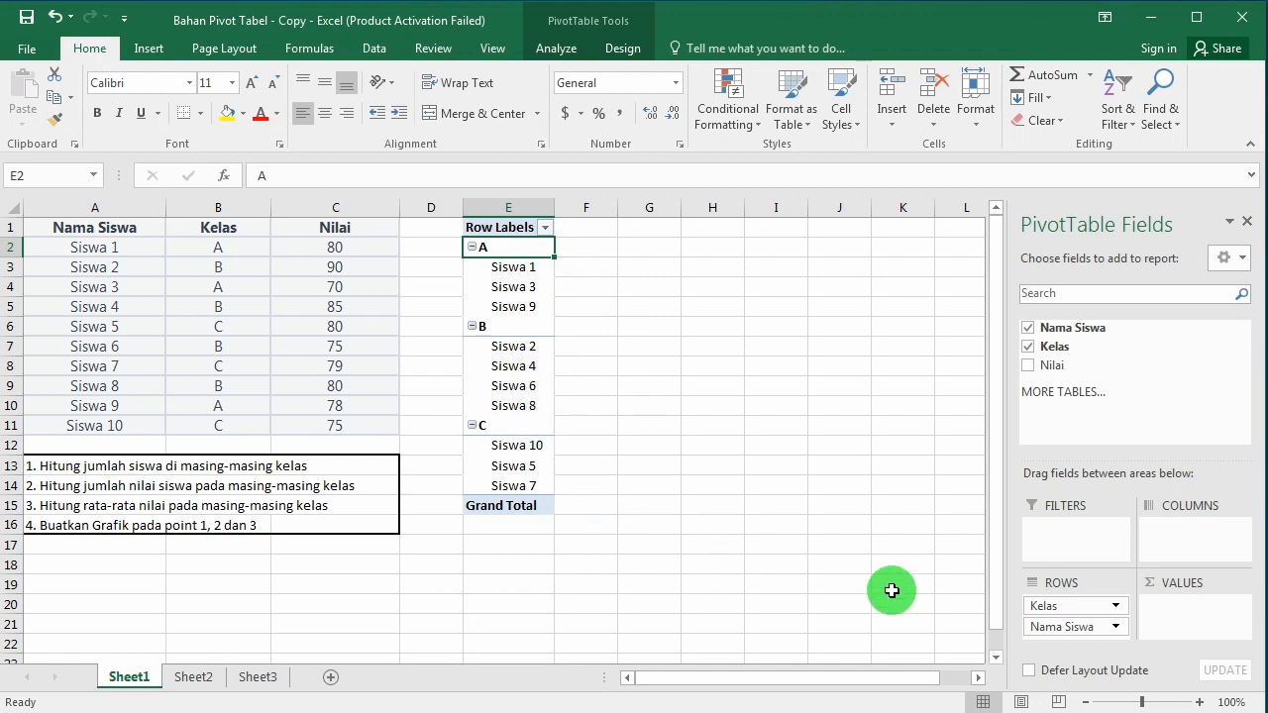
pyautogui.moveTo(1064, 624); pyautogui.dragTo(1183, 617)
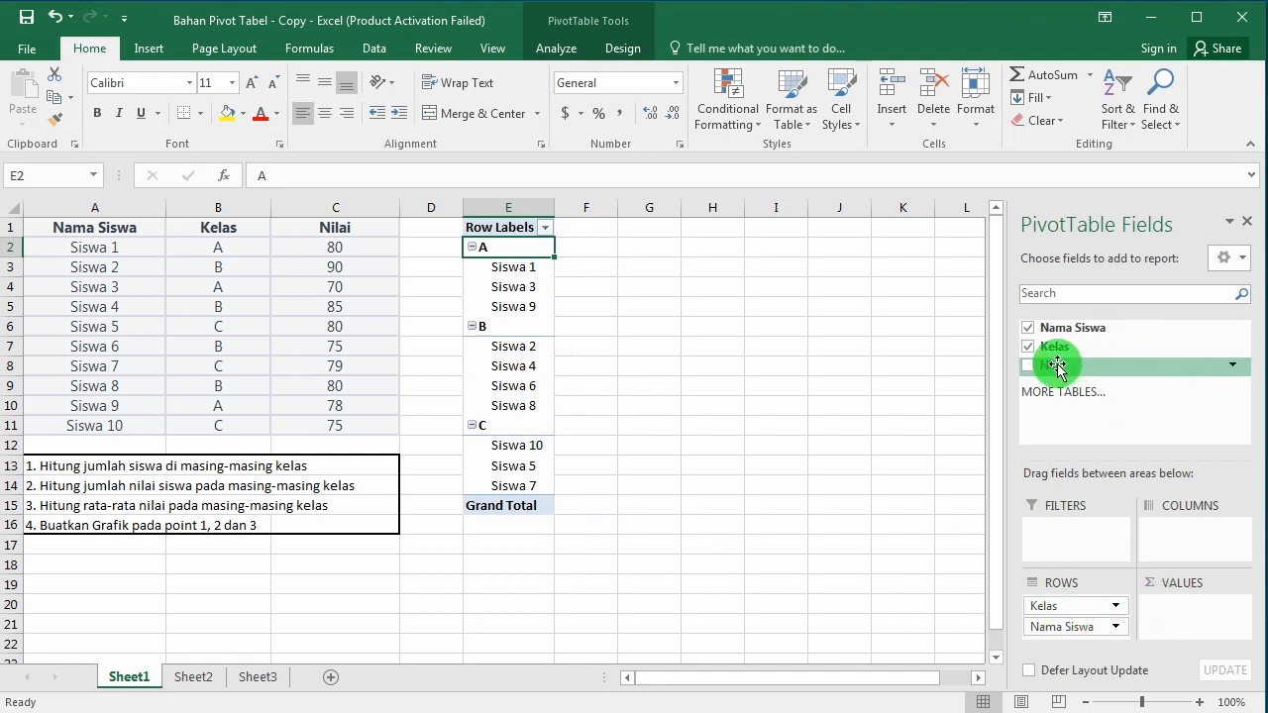
pyautogui.moveTo(1056, 366); pyautogui.dragTo(1173, 607)
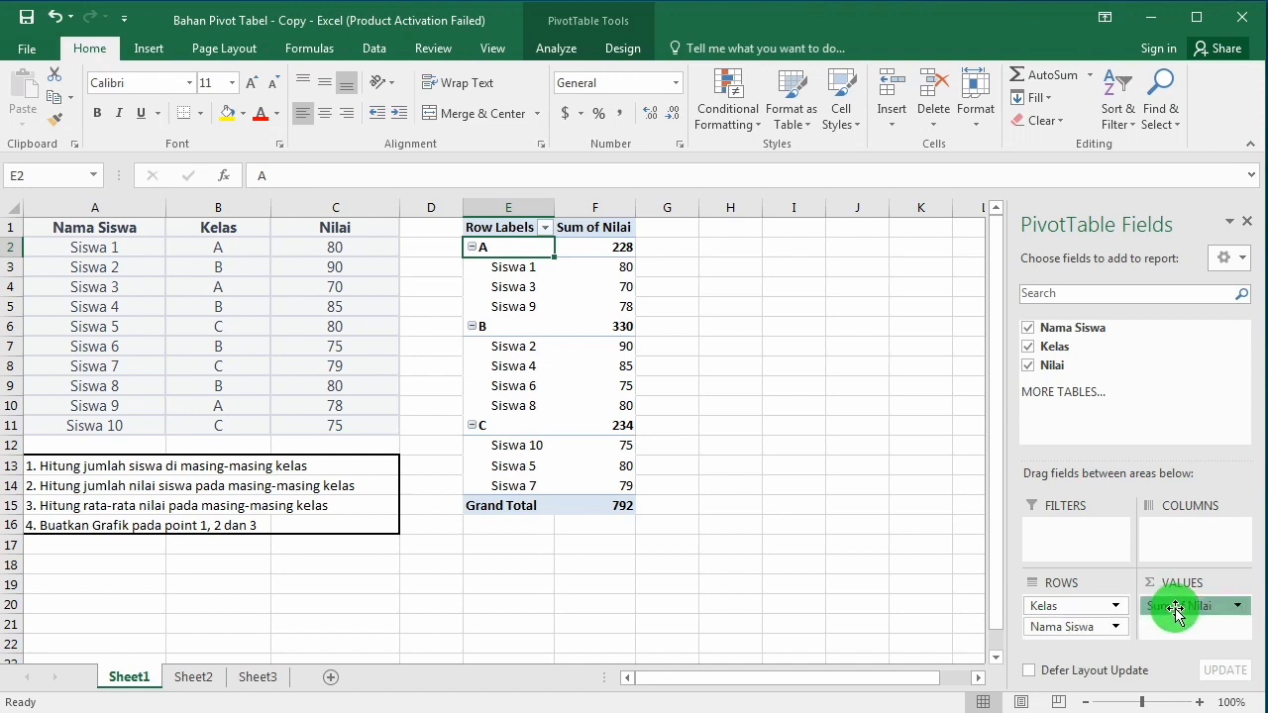
# Step: Try Nilai as the PivotTable's column field and return it to the values as a sum
pyautogui.moveTo(1176, 612); pyautogui.dragTo(1183, 548)
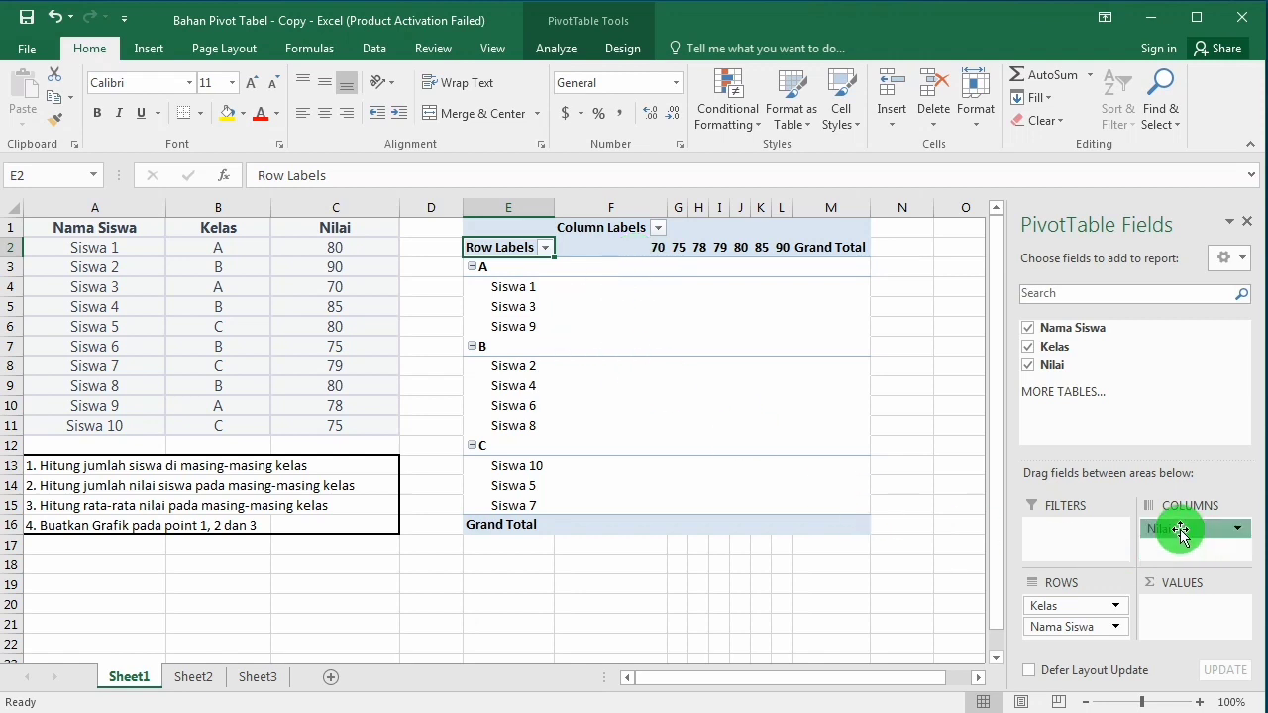
pyautogui.moveTo(1185, 528); pyautogui.dragTo(1186, 621)
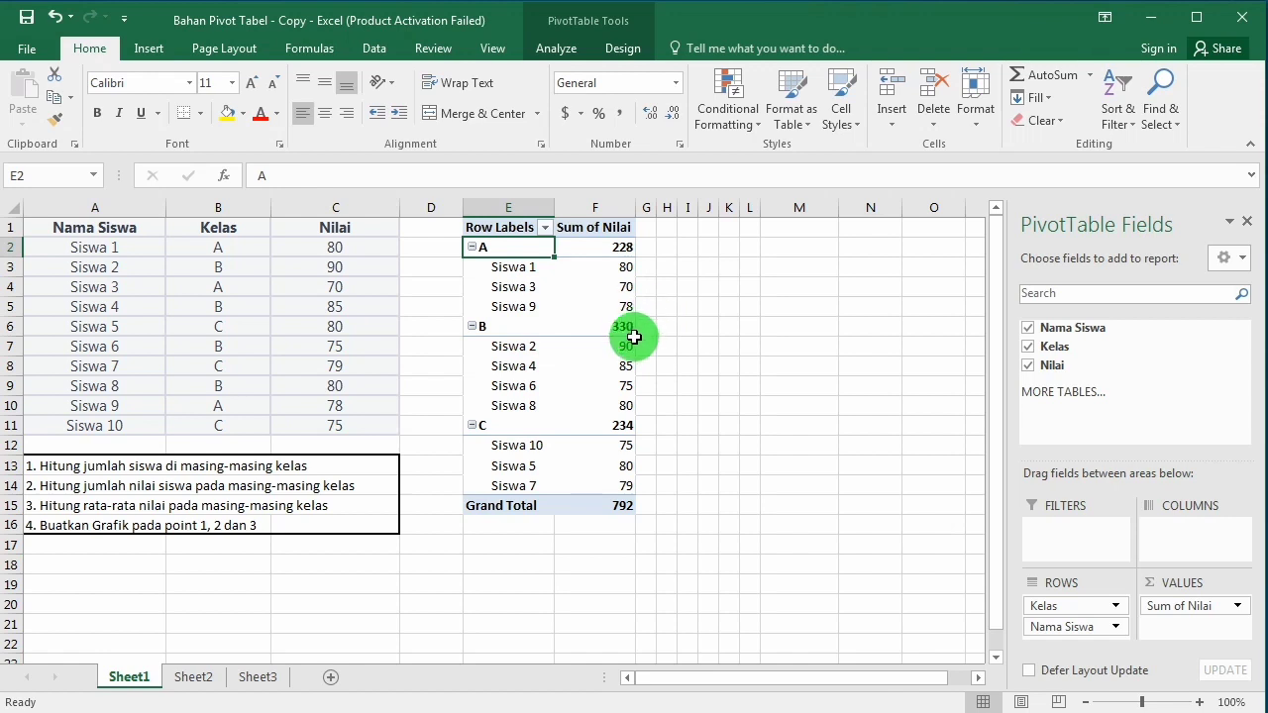
pyautogui.moveTo(635, 338)
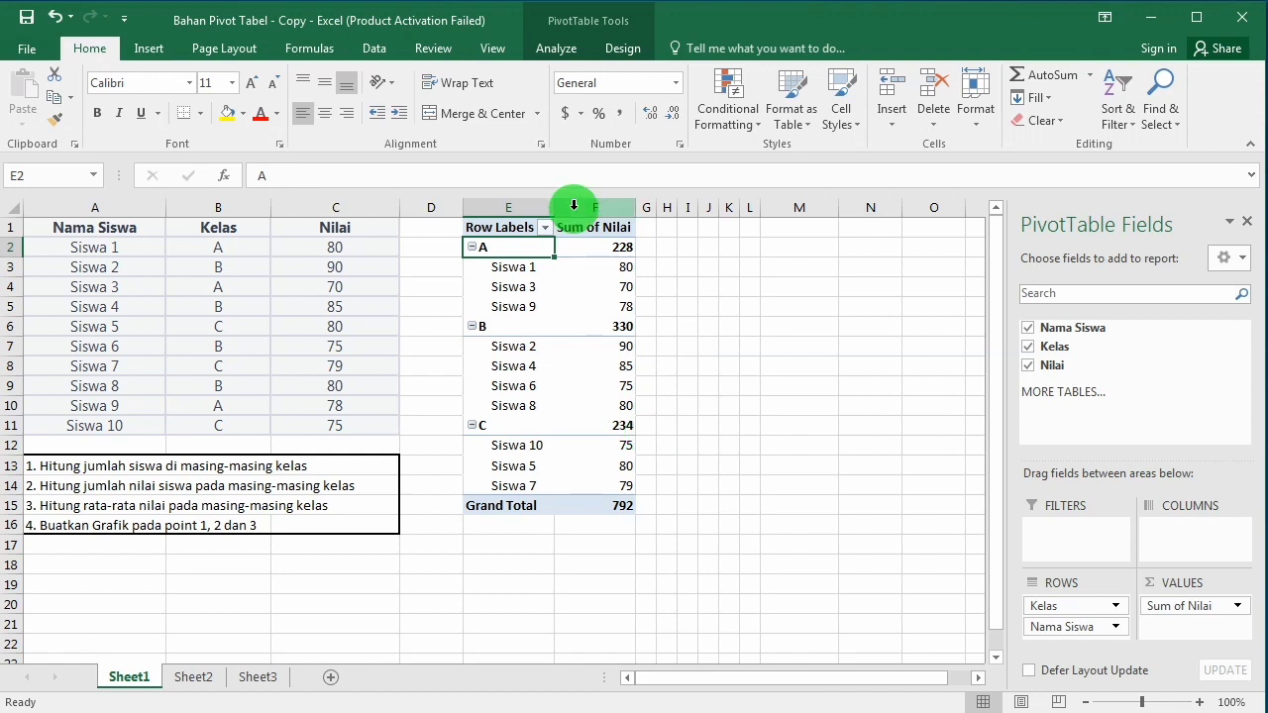
# Step: Change the PivotTable's Nilai value field to summarize by Count
pyautogui.click(50, 489)
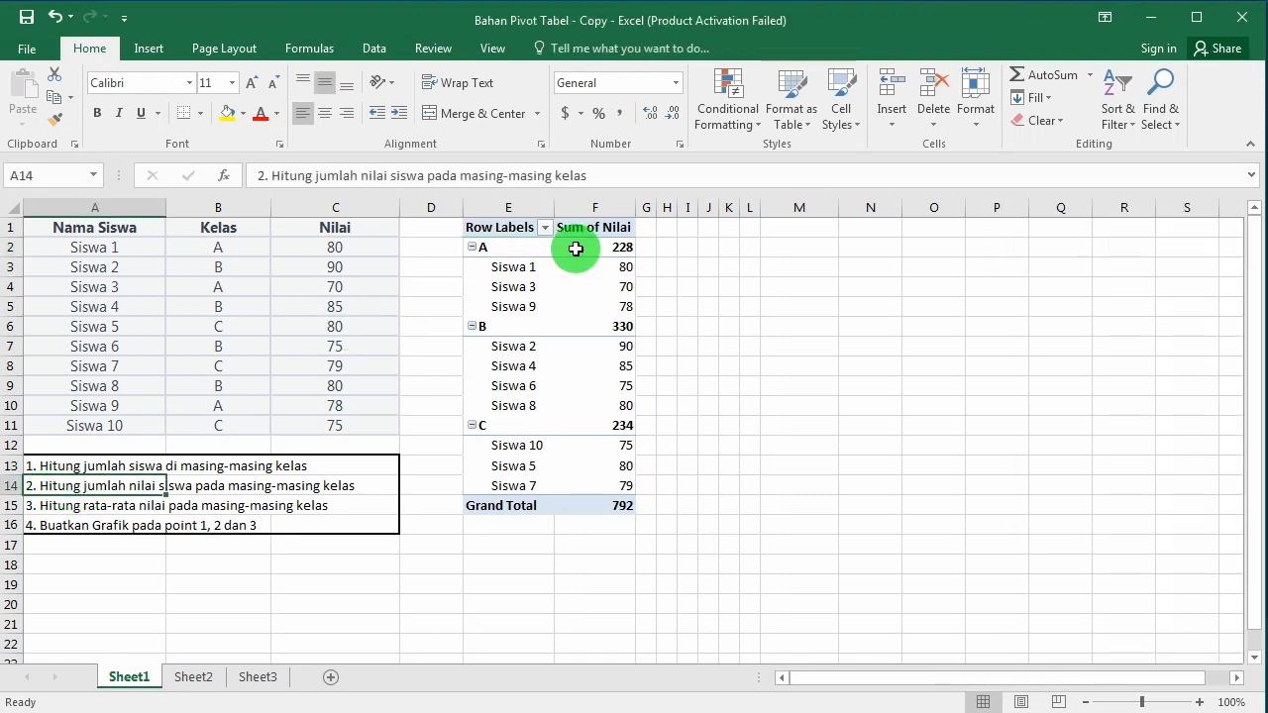
pyautogui.click(817, 160)
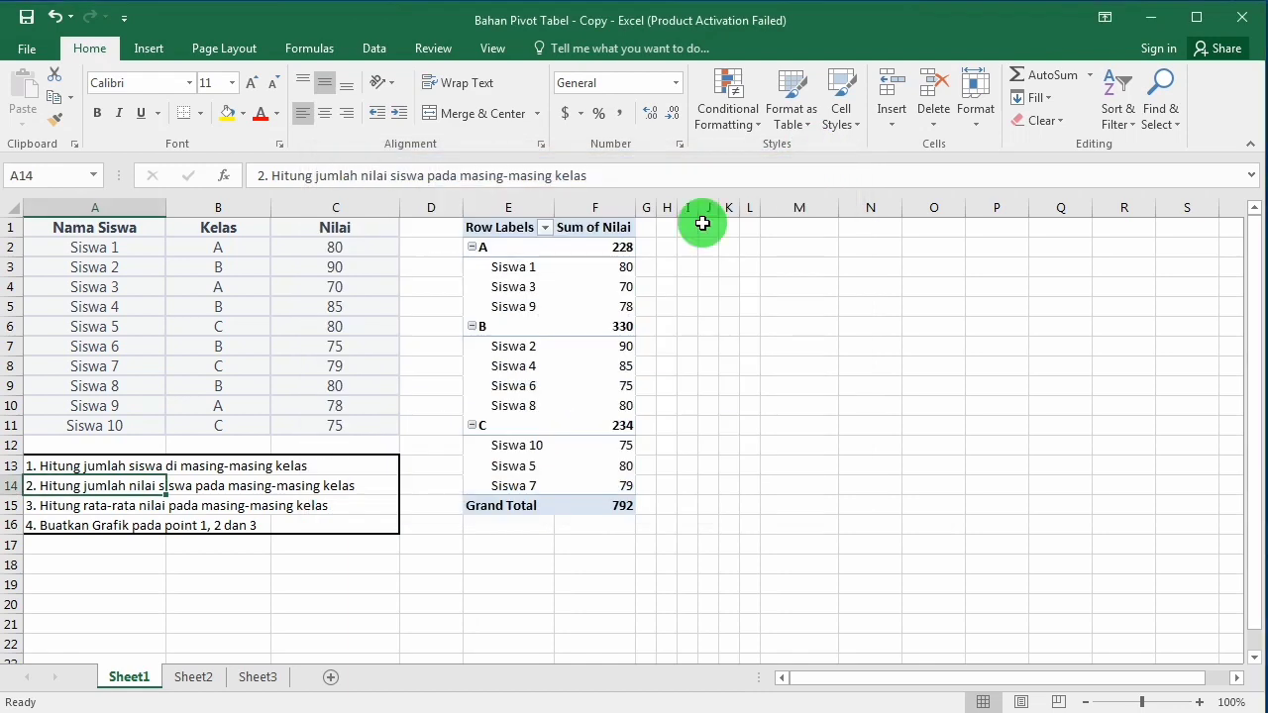
pyautogui.click(568, 250)
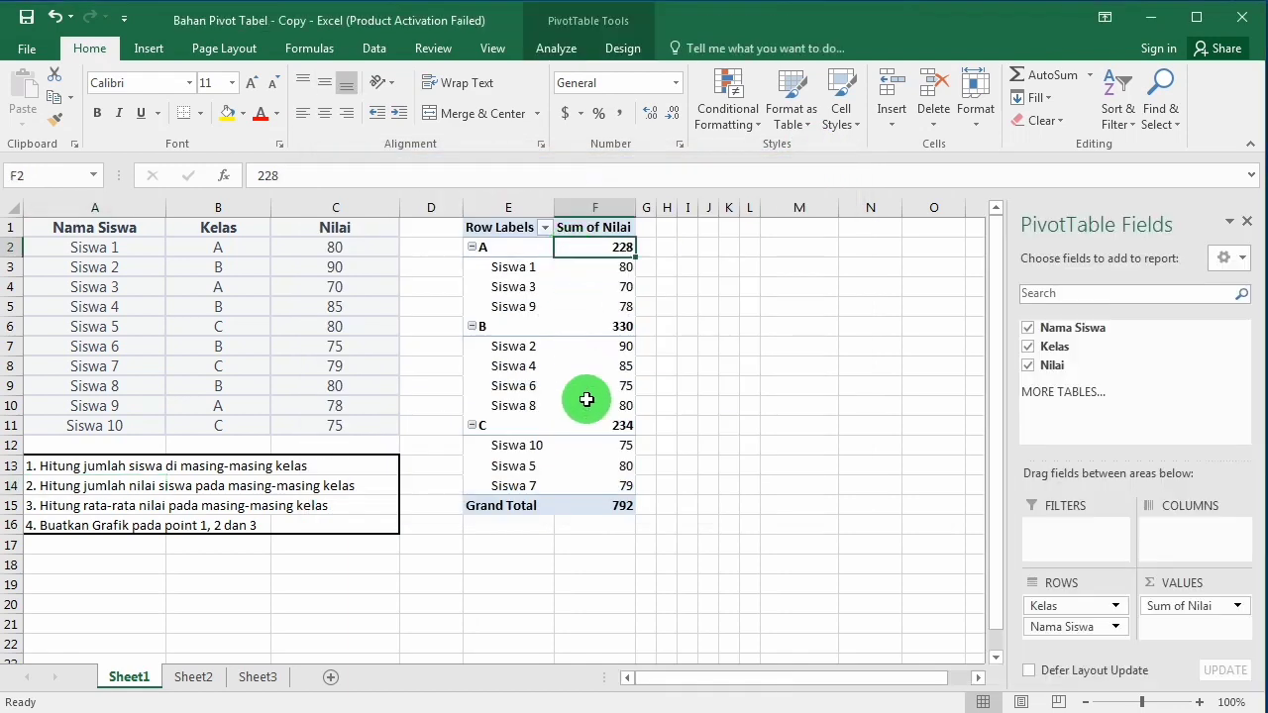
pyautogui.moveTo(586, 399)
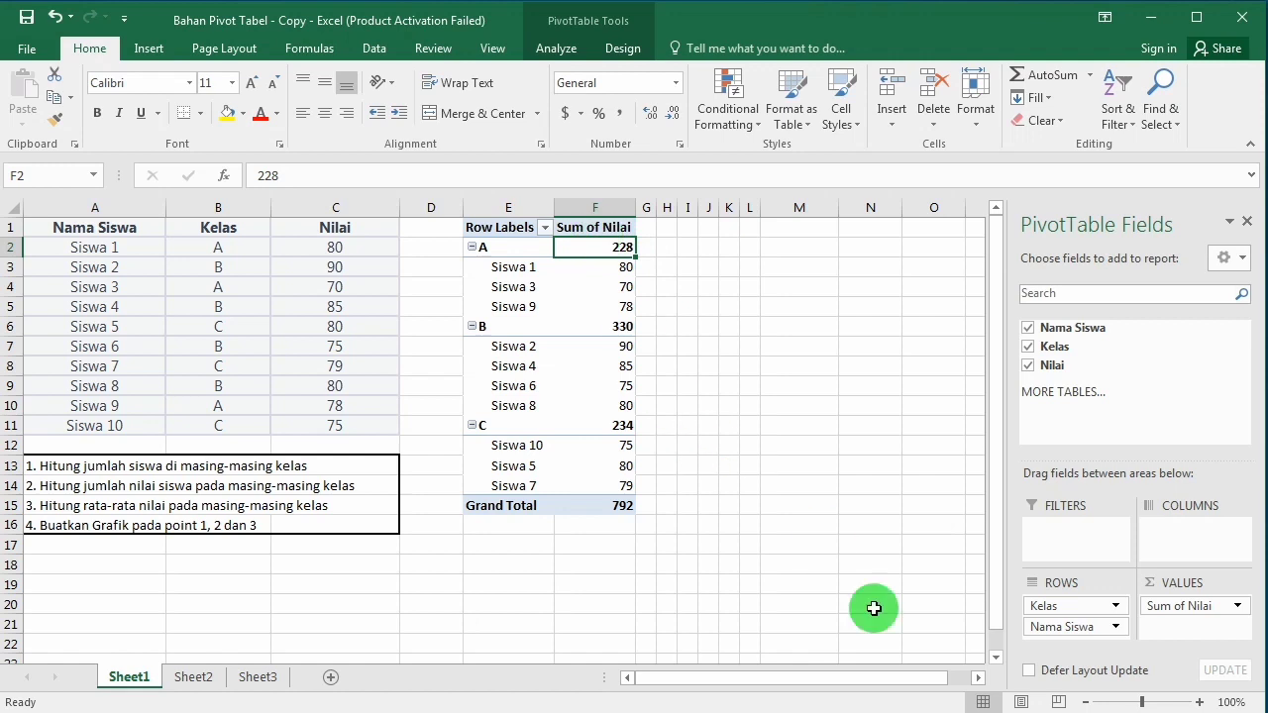
pyautogui.click(1237, 606)
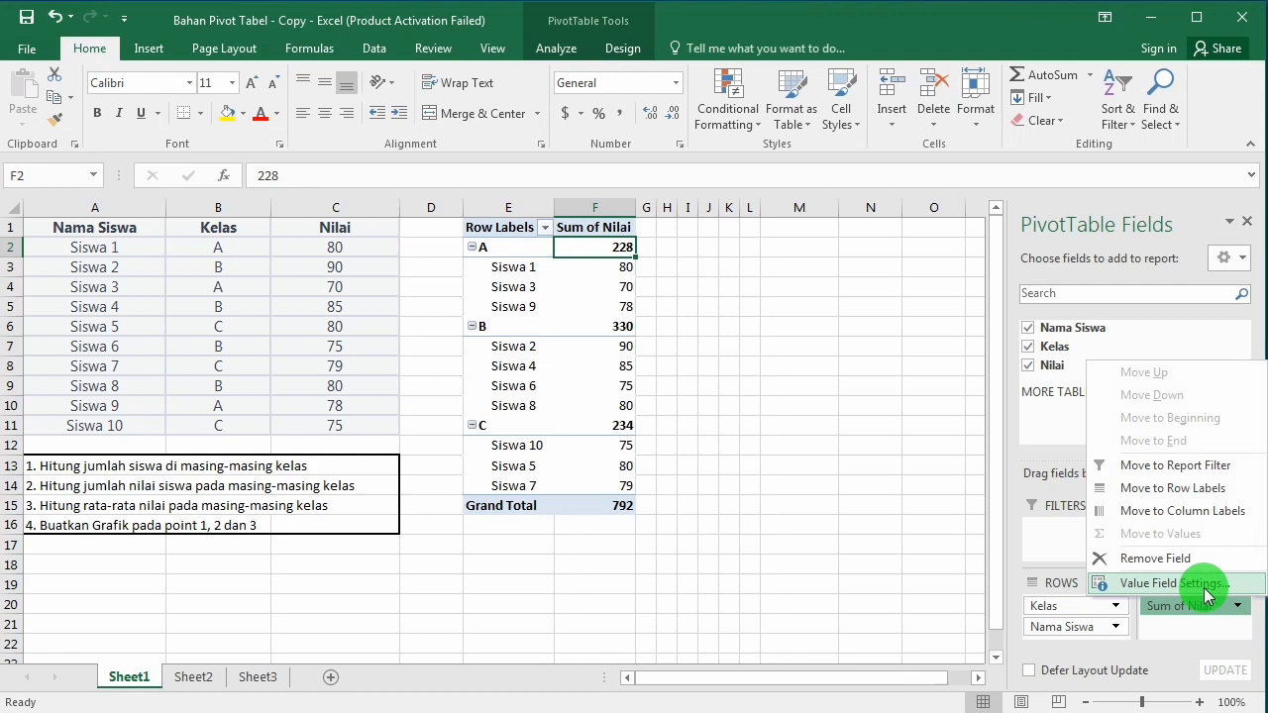
pyautogui.click(1206, 587)
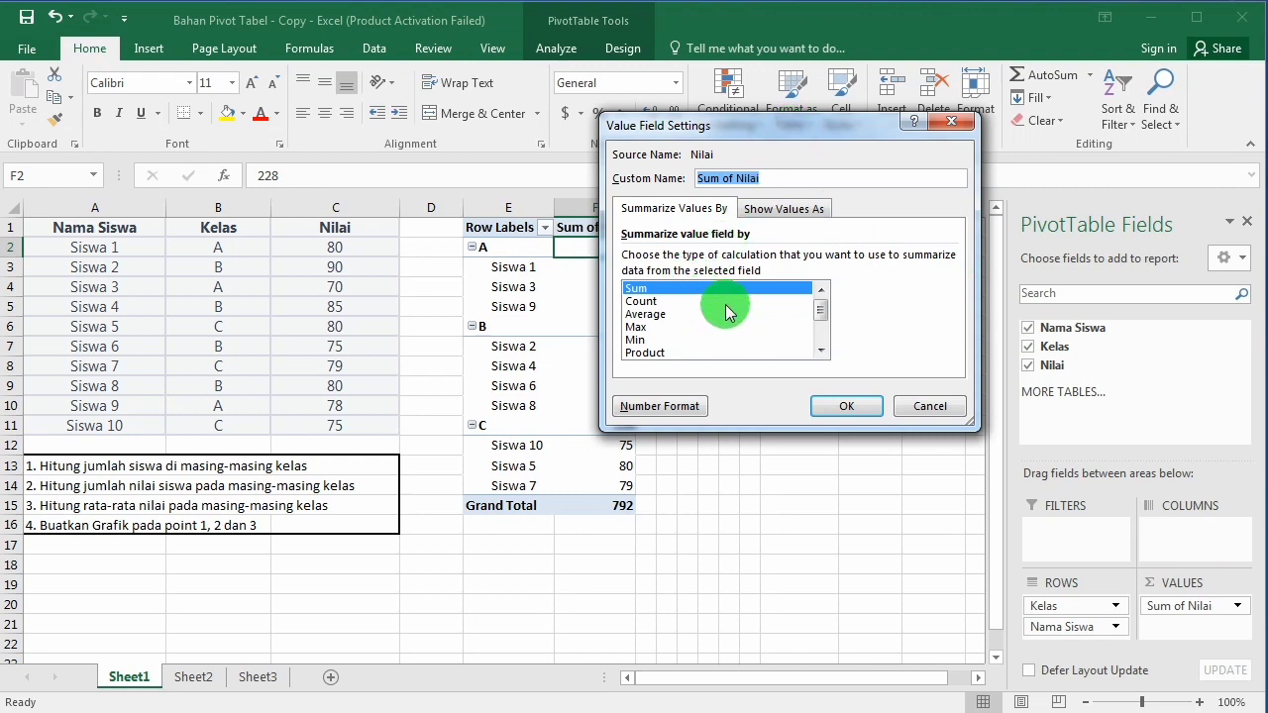
pyautogui.click(654, 301)
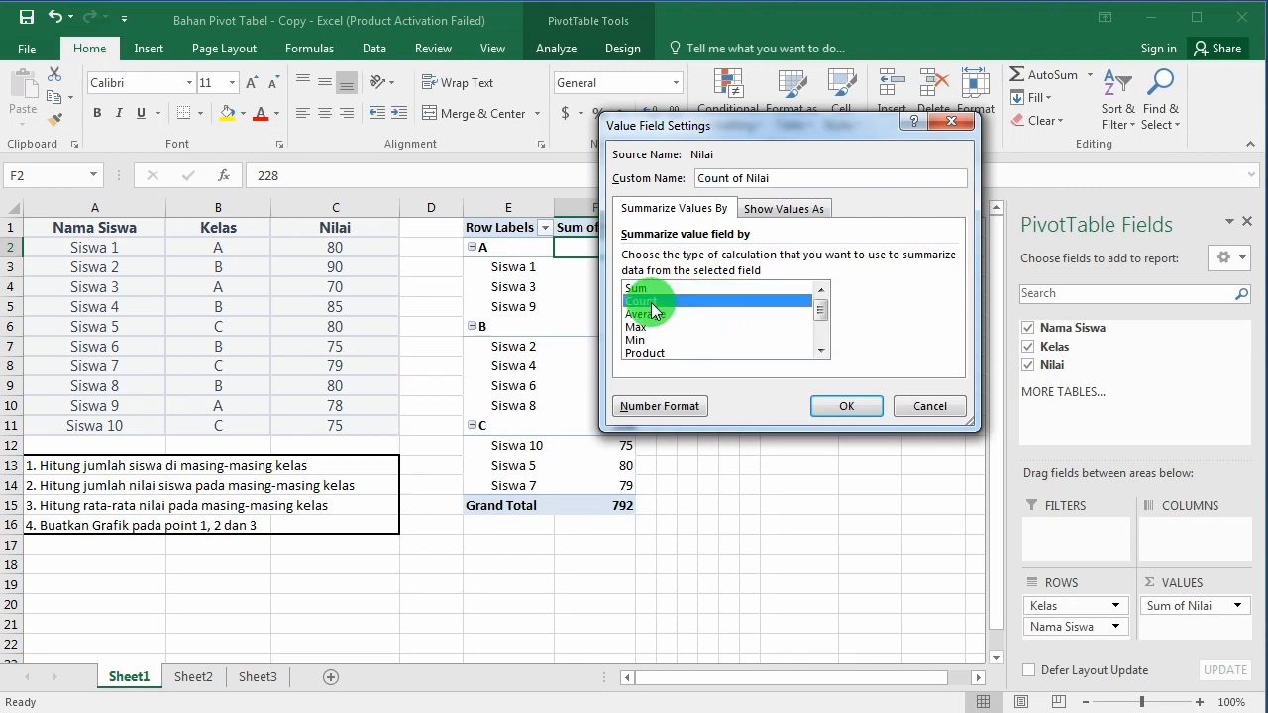
pyautogui.click(828, 405)
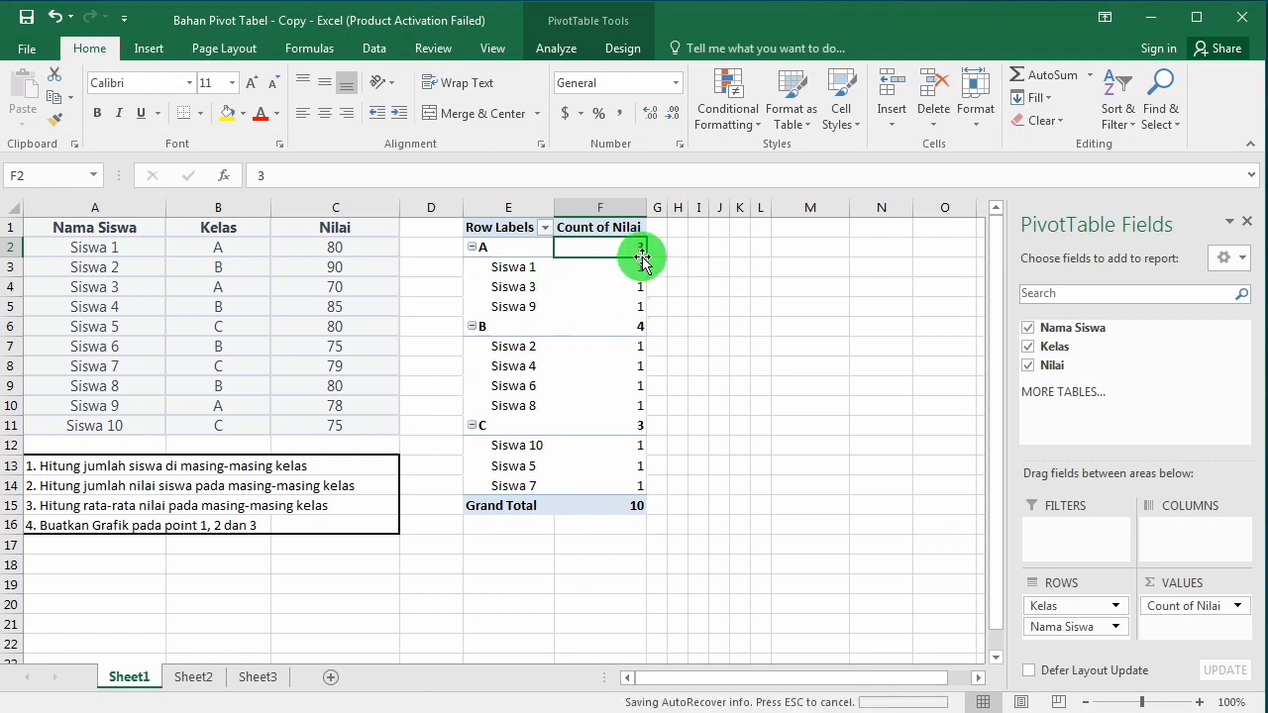
# Step: Collapse the Kelas groups A, B and C in the PivotTable to hide the individual students
pyautogui.click(474, 249)
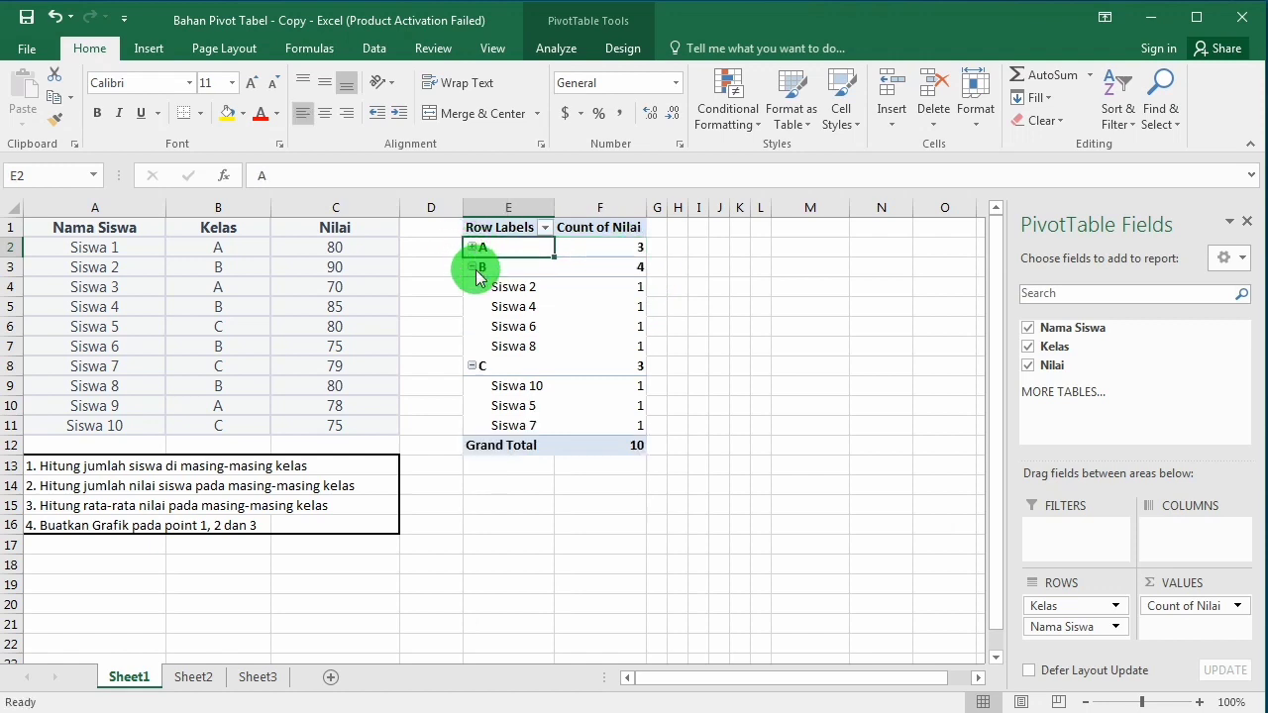
pyautogui.click(472, 267)
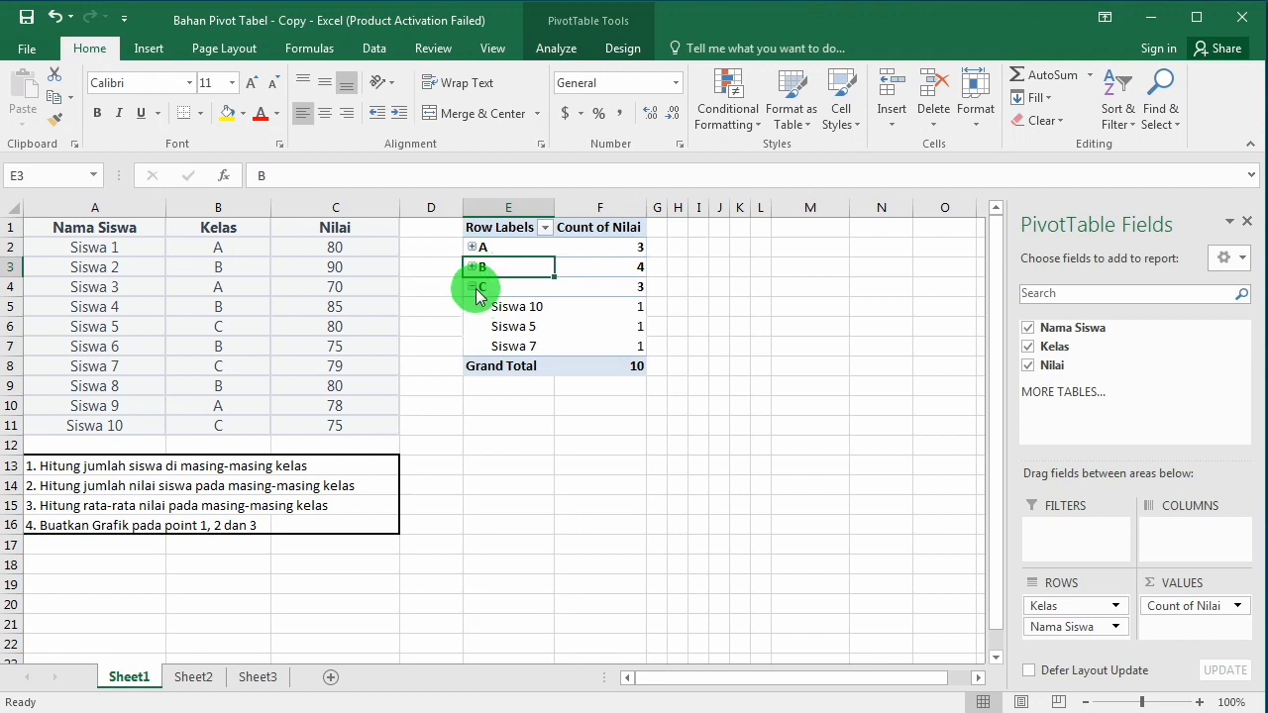
pyautogui.click(472, 287)
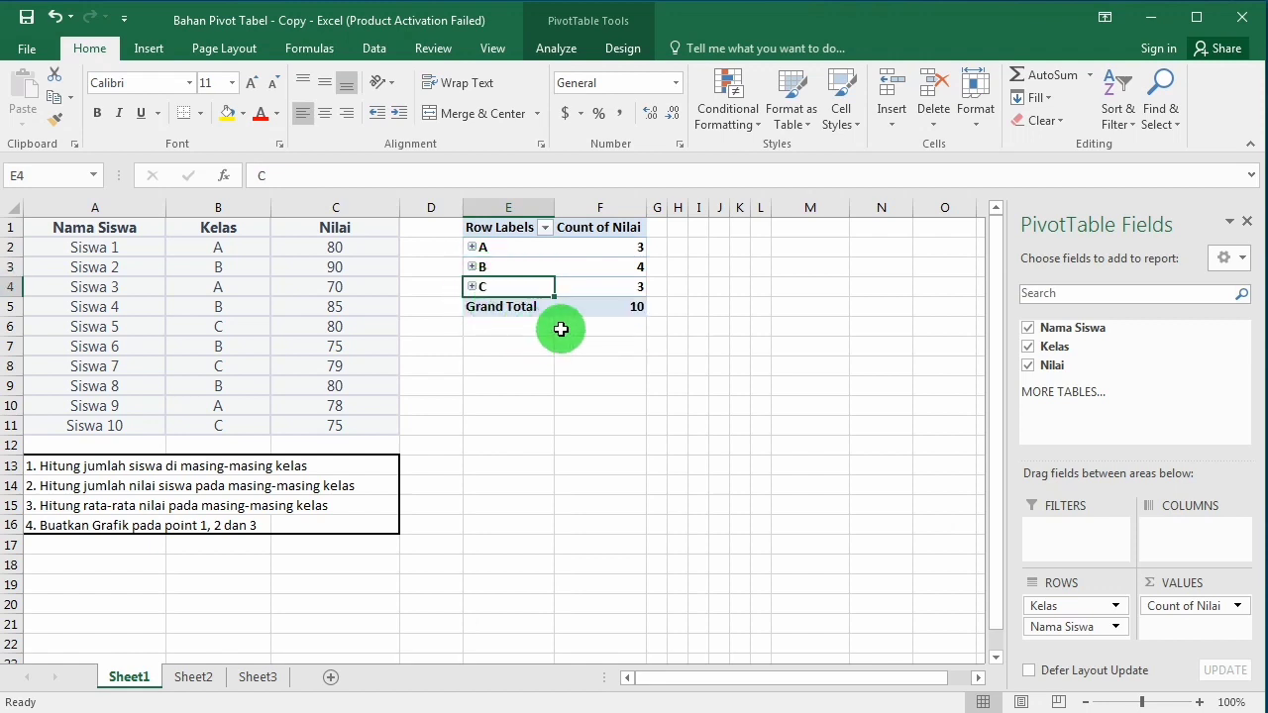
pyautogui.click(637, 306)
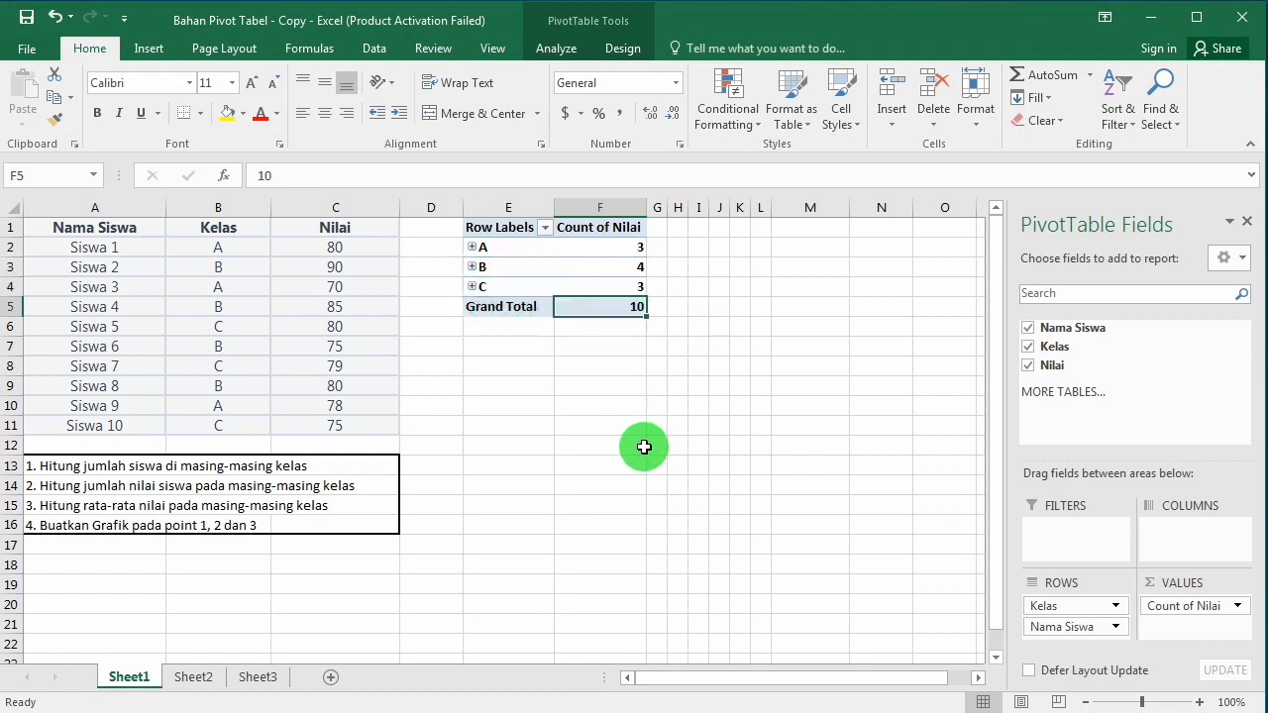
# Step: Change the PivotTable's Nilai value field to summarize by Average for the third task
pyautogui.click(81, 508)
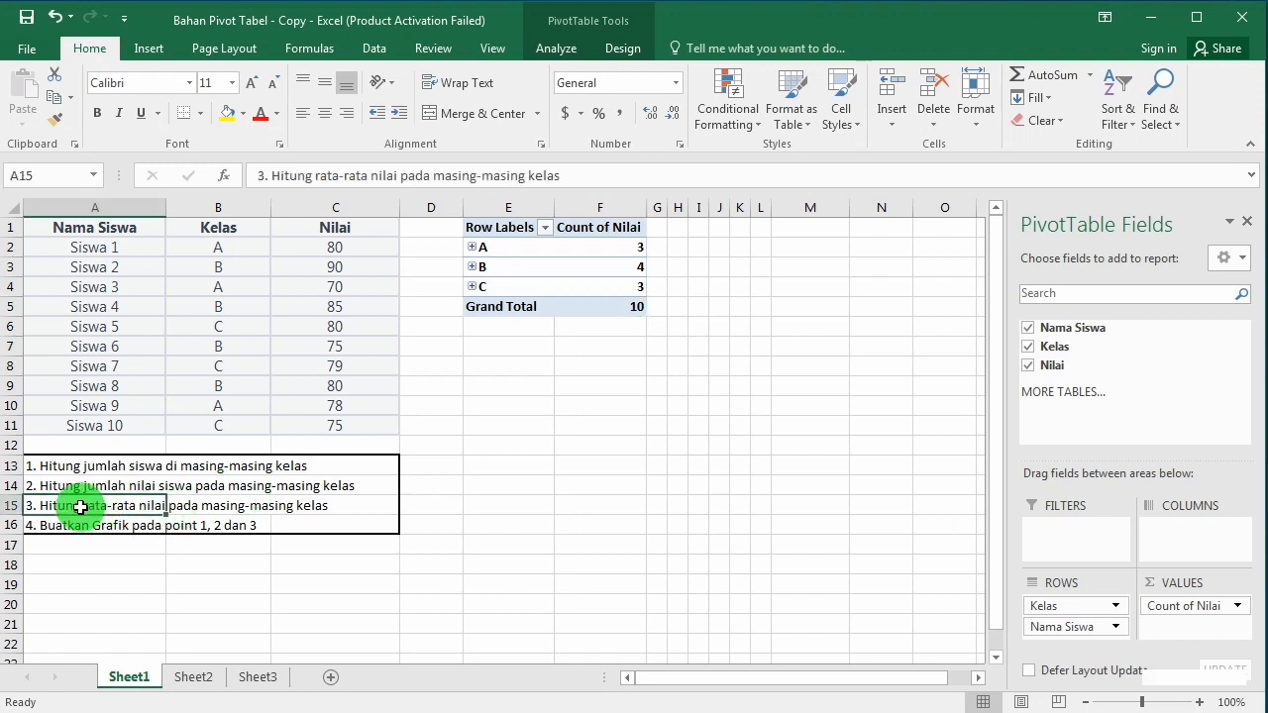
pyautogui.click(575, 248)
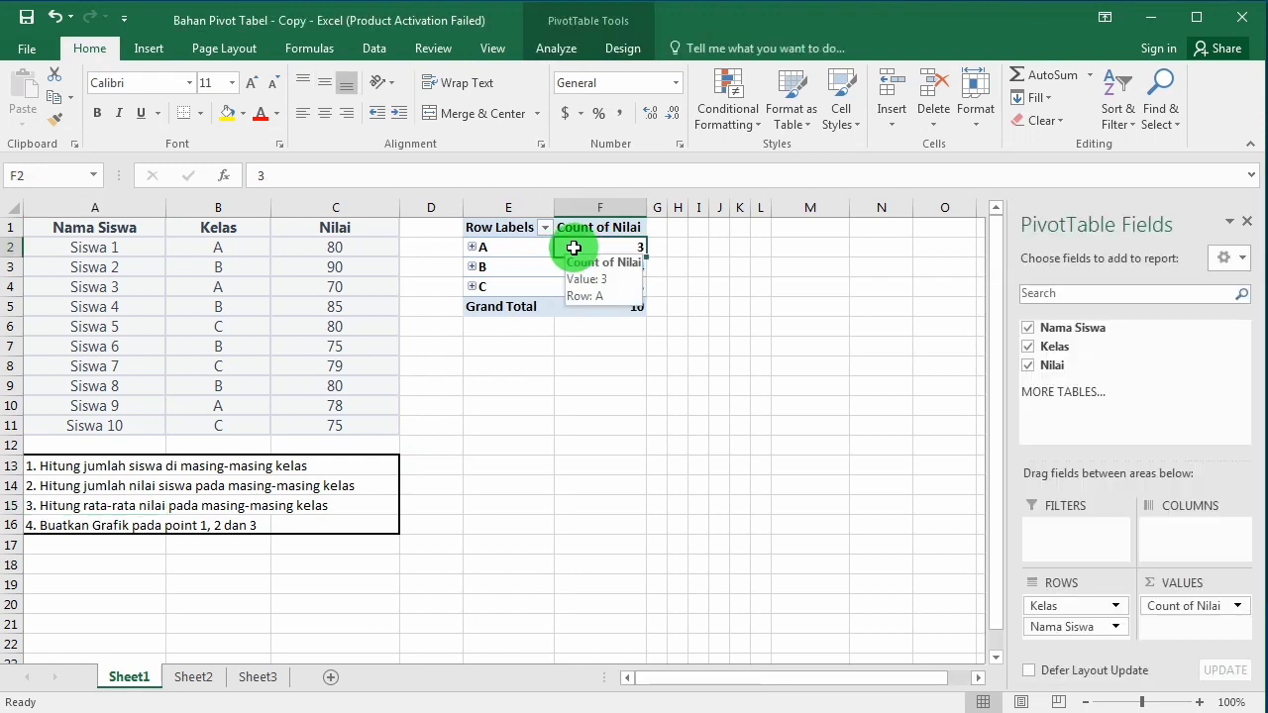
pyautogui.click(515, 251)
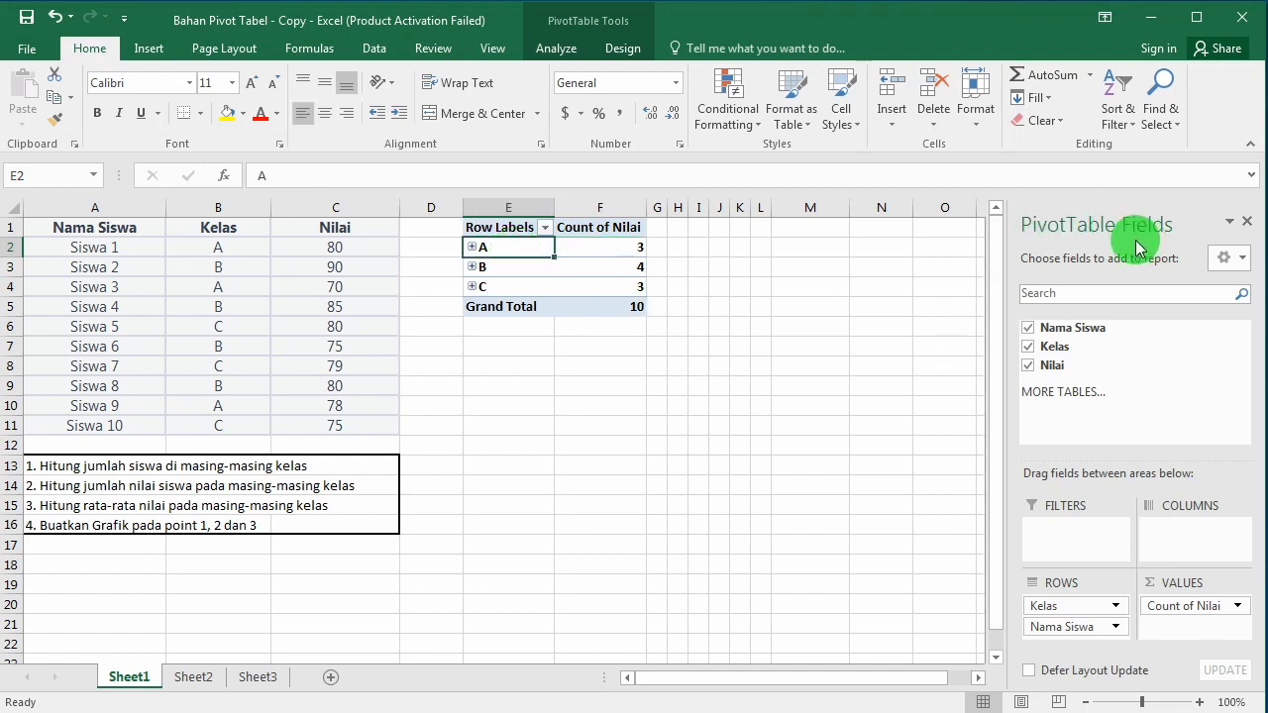
pyautogui.click(723, 334)
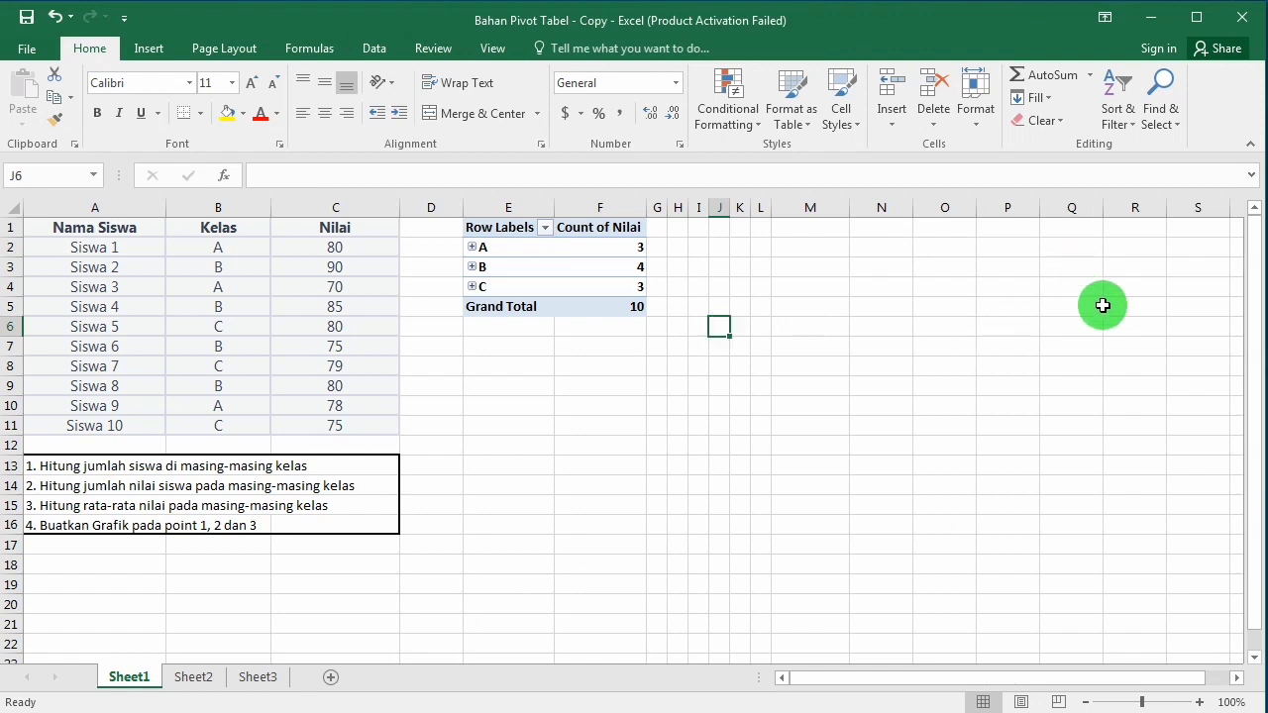
pyautogui.click(582, 251)
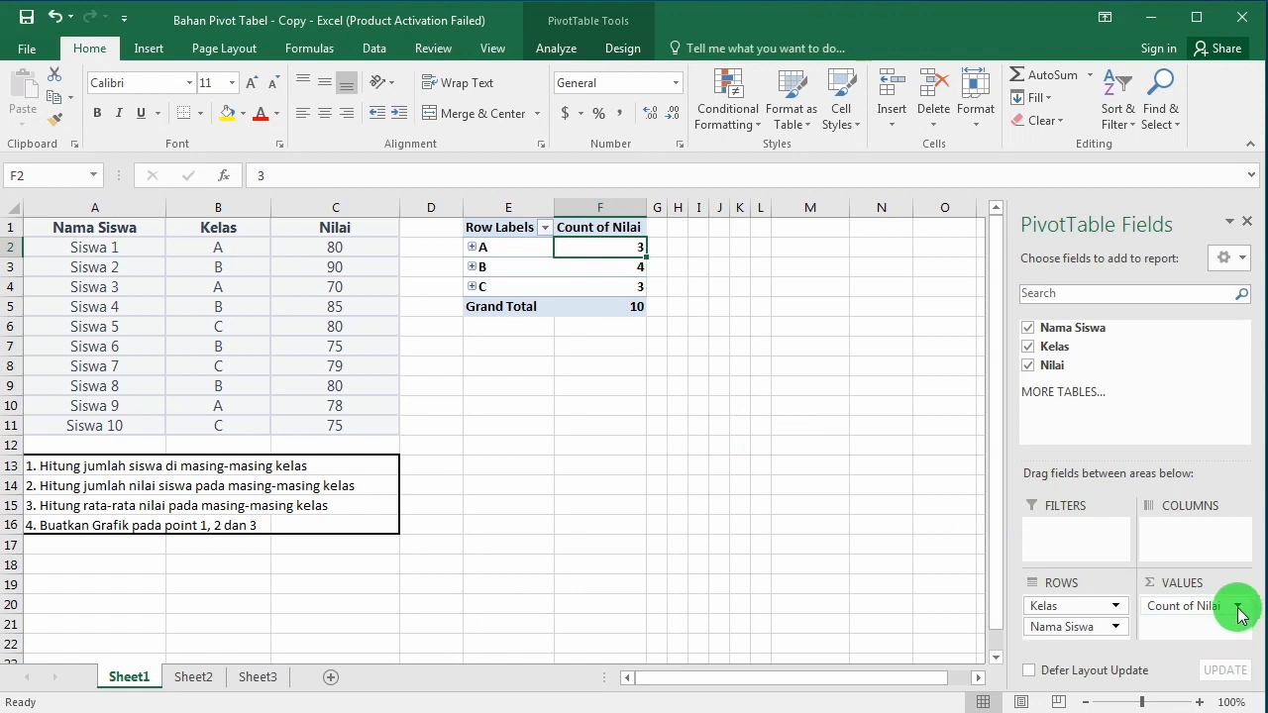
pyautogui.click(1238, 608)
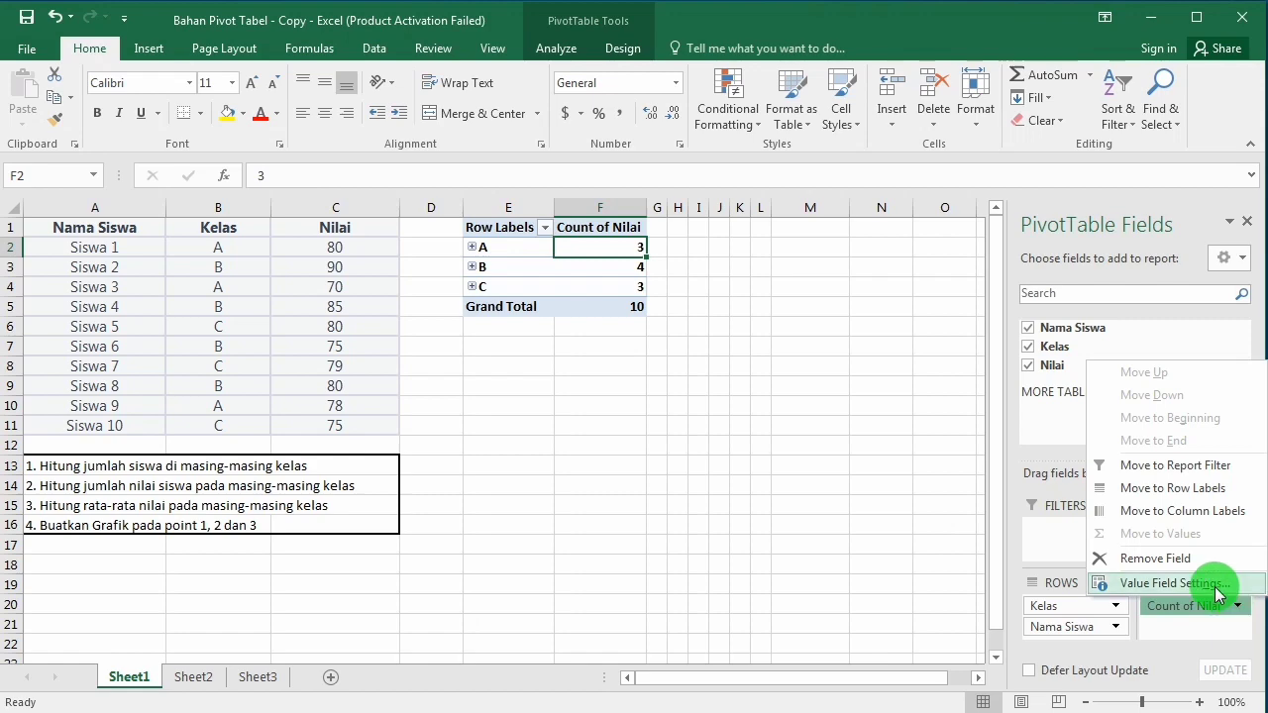
pyautogui.click(1169, 583)
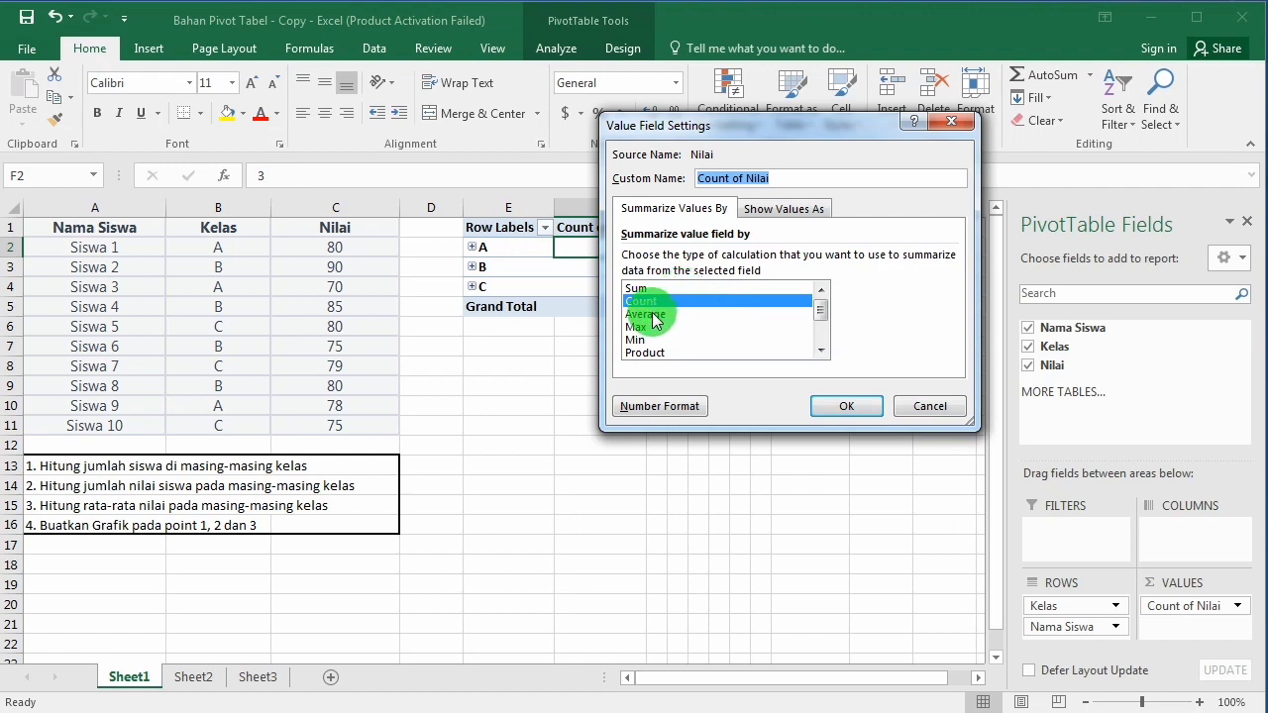
pyautogui.click(654, 316)
pyautogui.click(832, 411)
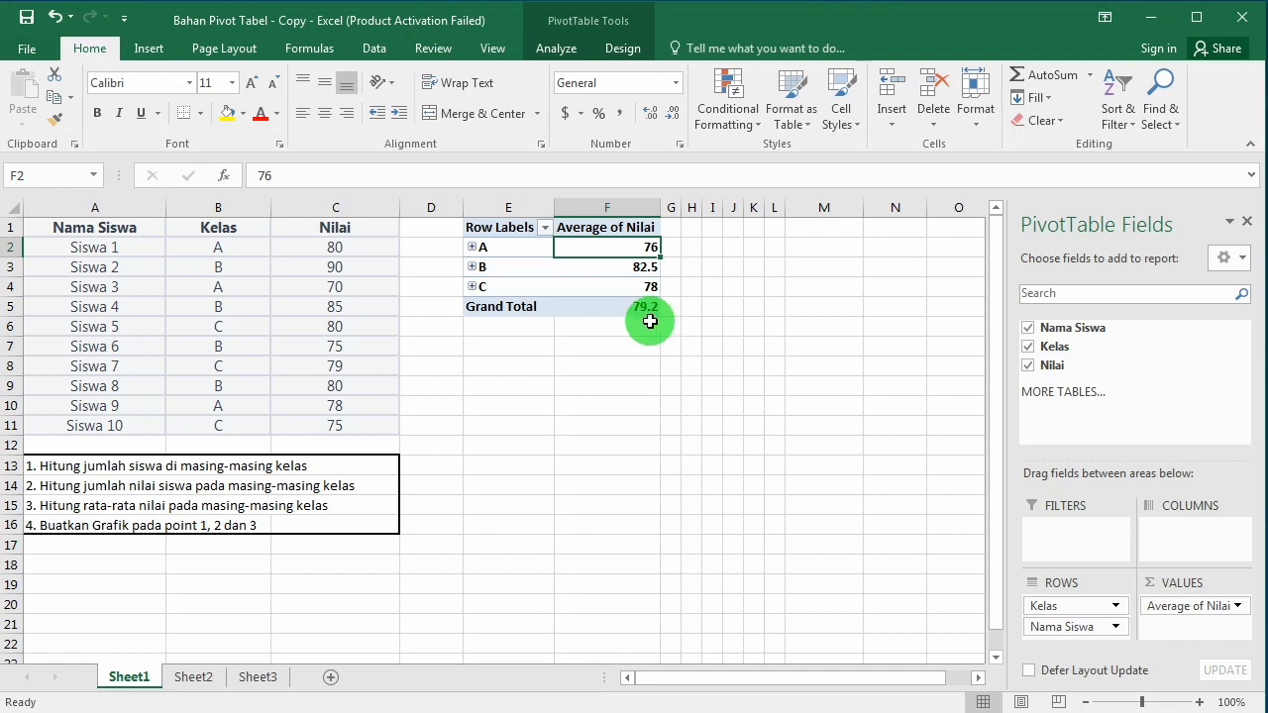
# Step: Review the listed tasks in A13:A16 and start inserting a PivotChart from the Average of Nilai PivotTable
pyautogui.click(65, 467)
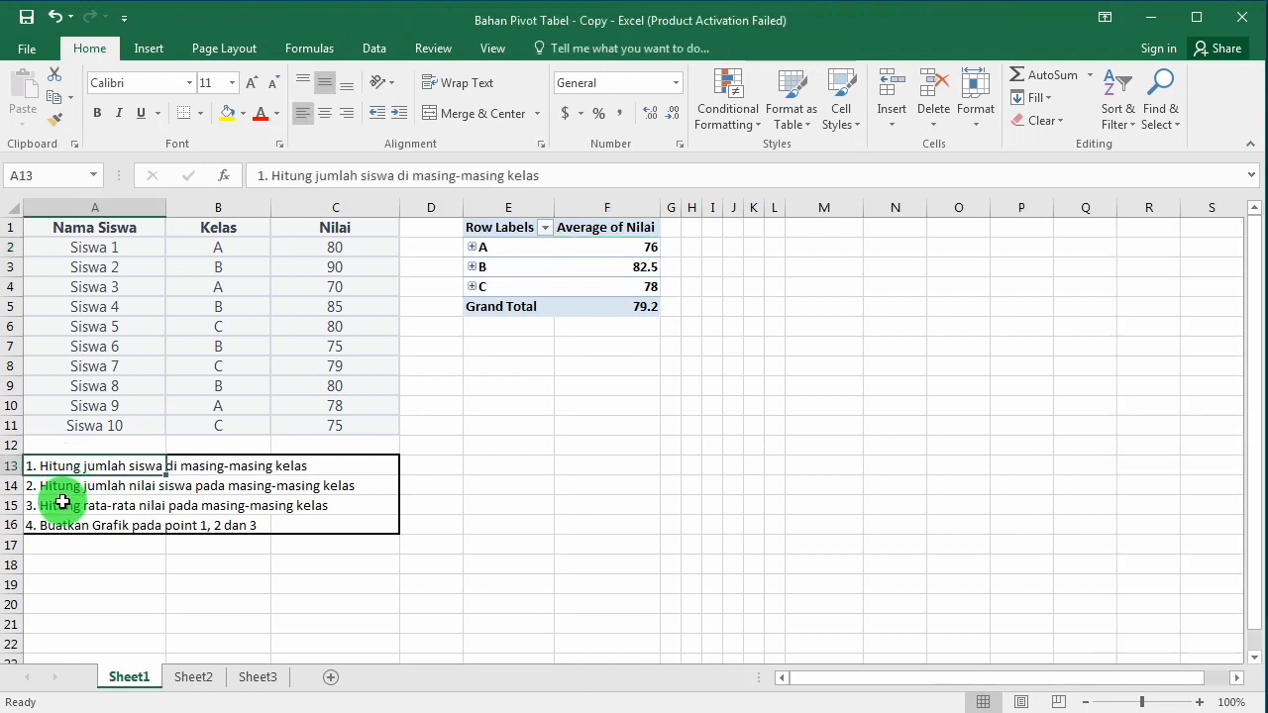
pyautogui.moveTo(58, 467); pyautogui.dragTo(58, 509)
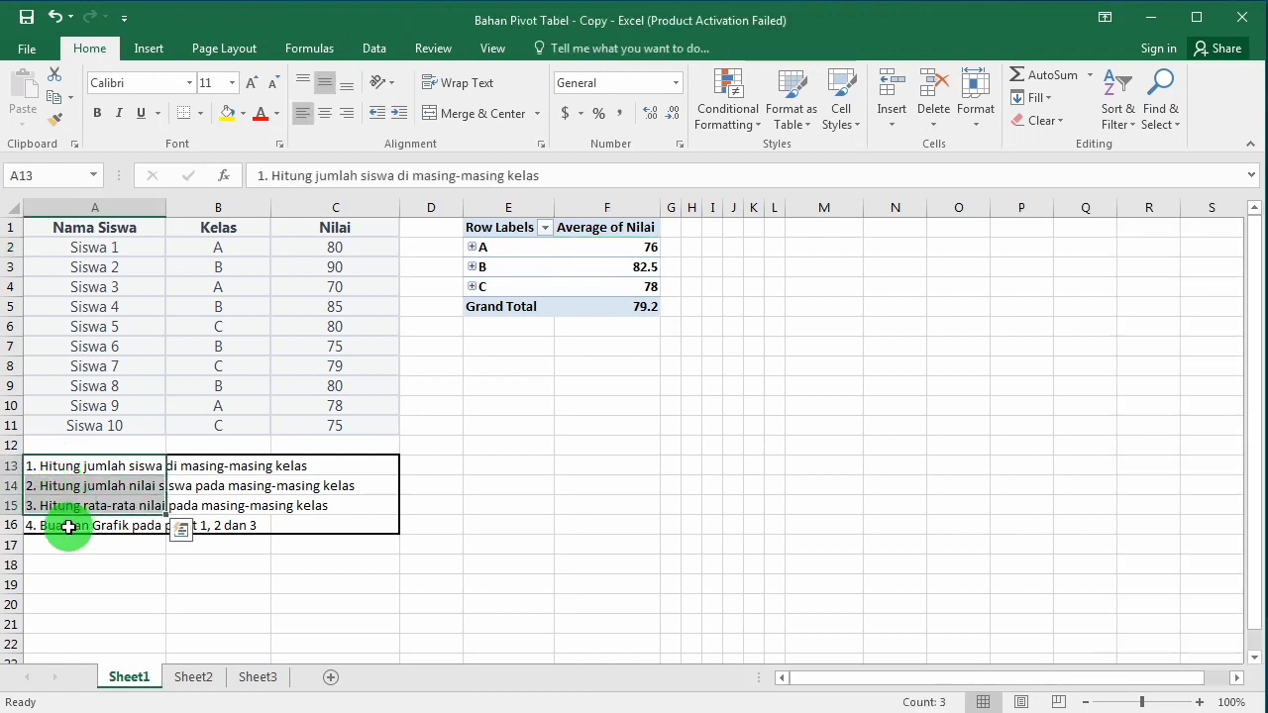
pyautogui.click(51, 525)
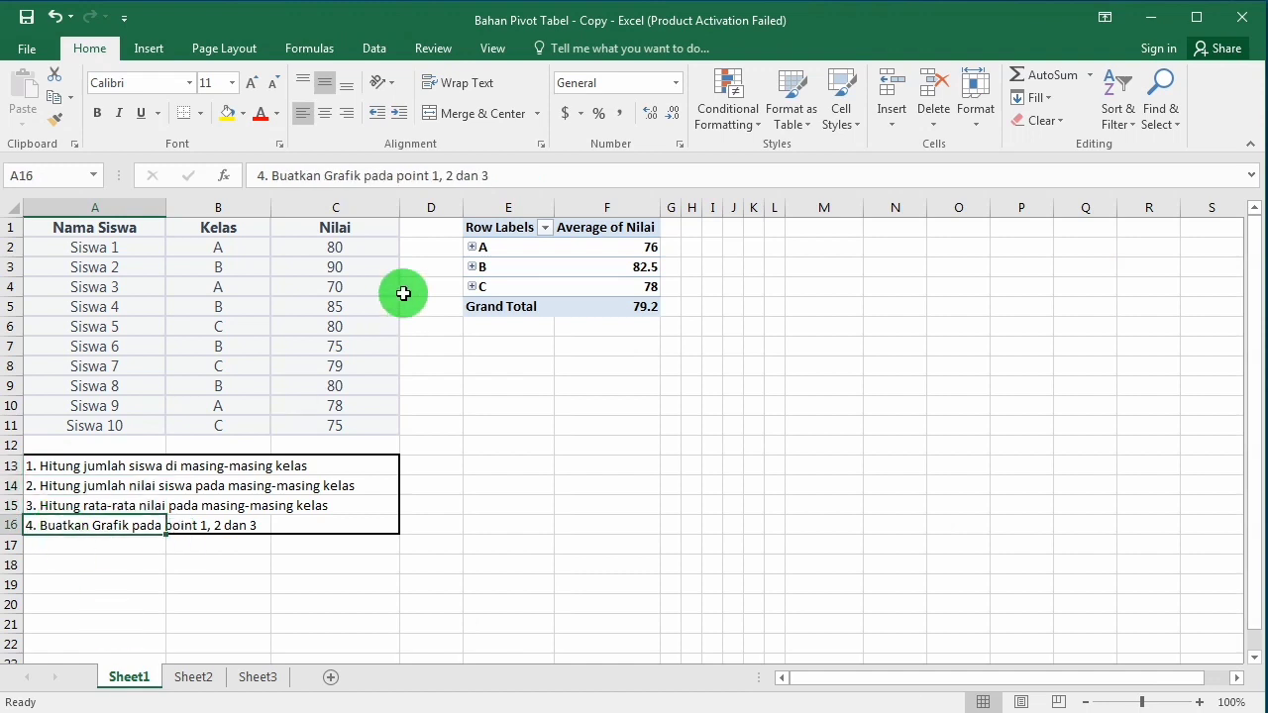
pyautogui.click(615, 248)
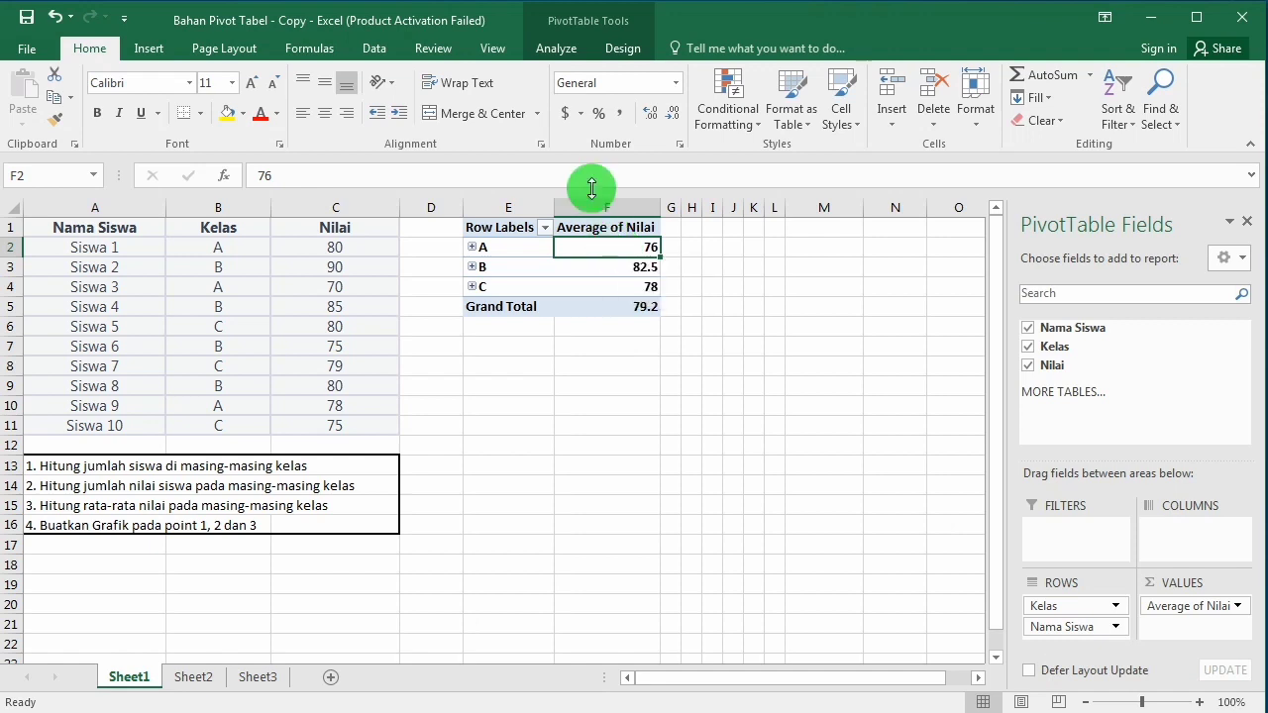
pyautogui.click(583, 266)
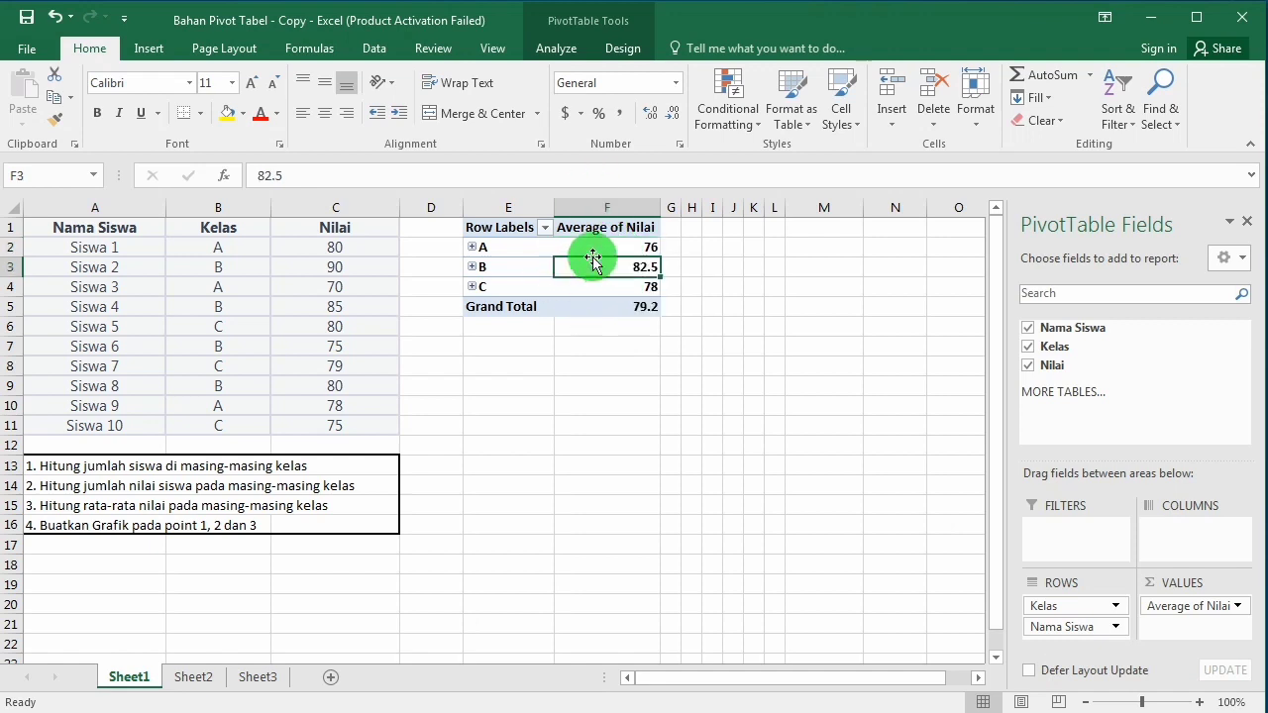
pyautogui.click(603, 248)
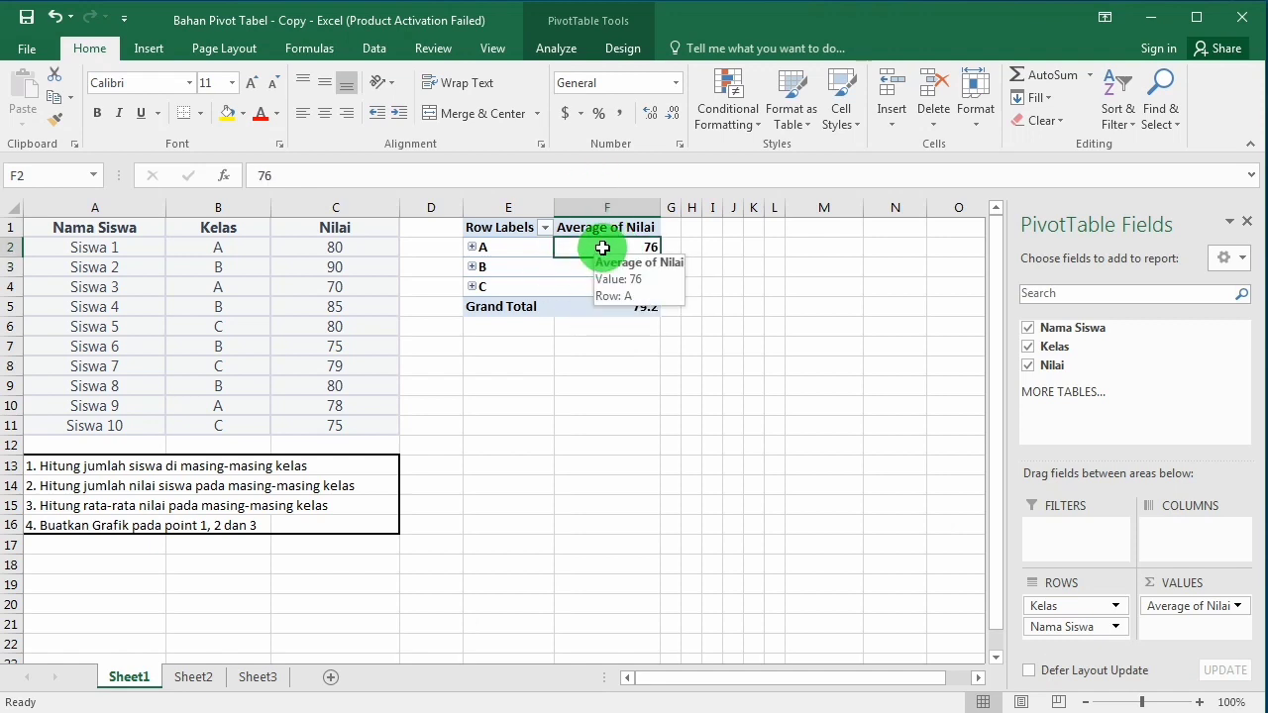
pyautogui.click(562, 49)
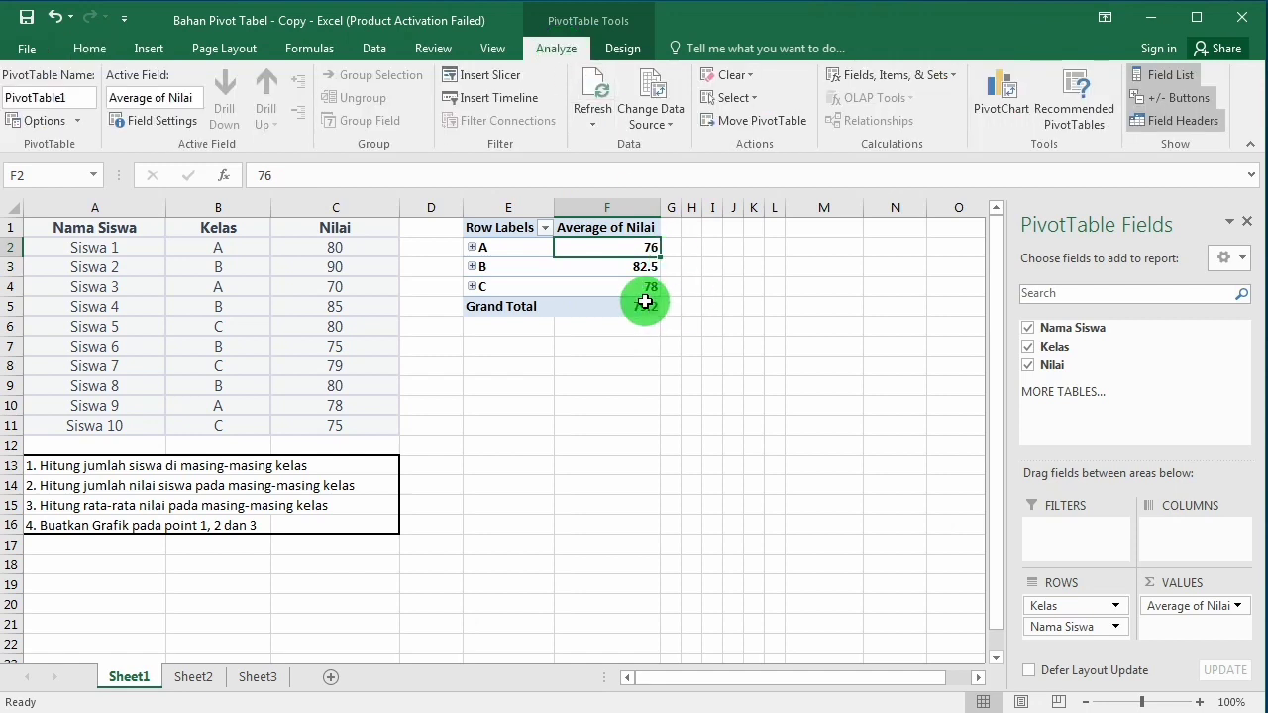
pyautogui.moveTo(645, 302)
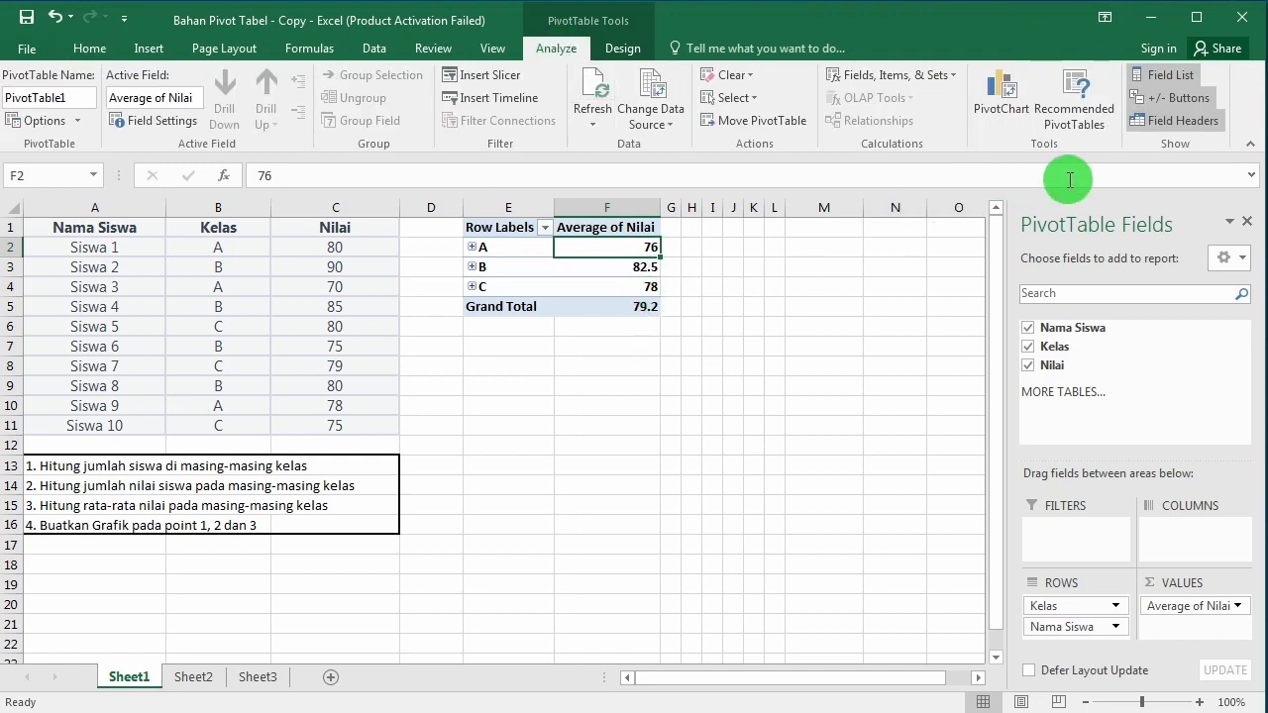
pyautogui.click(1007, 97)
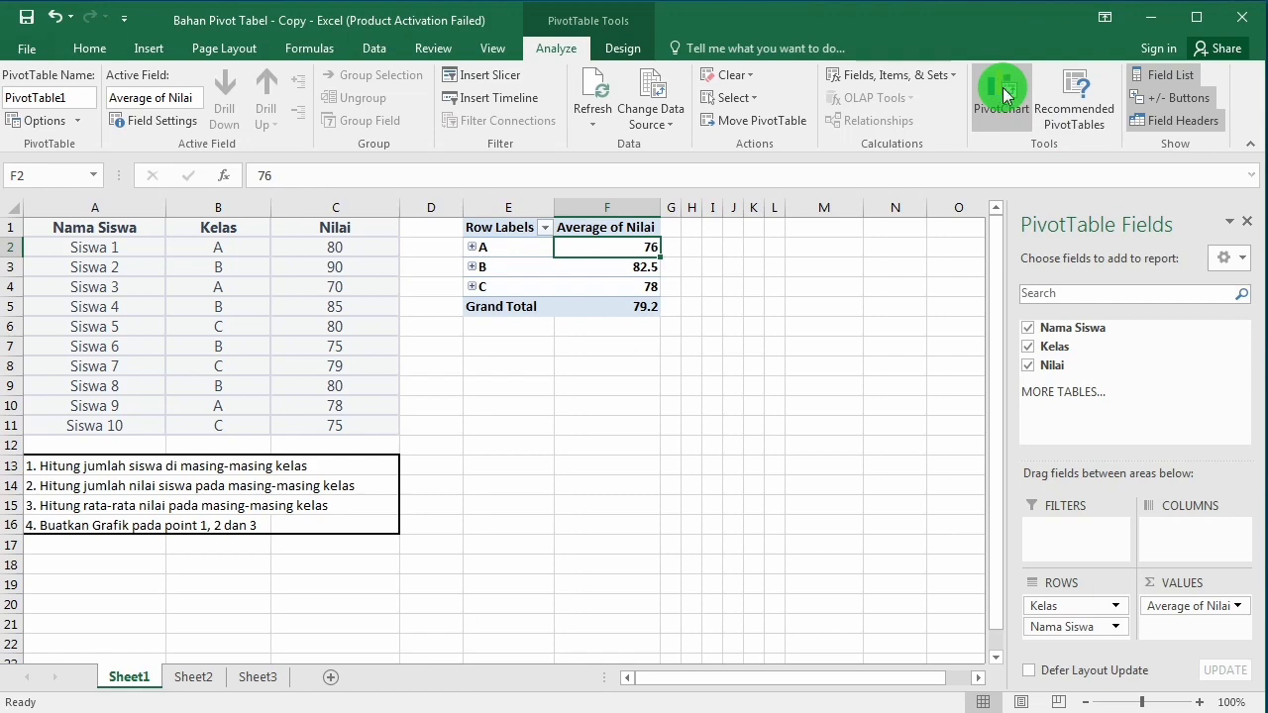
pyautogui.moveTo(598, 308)
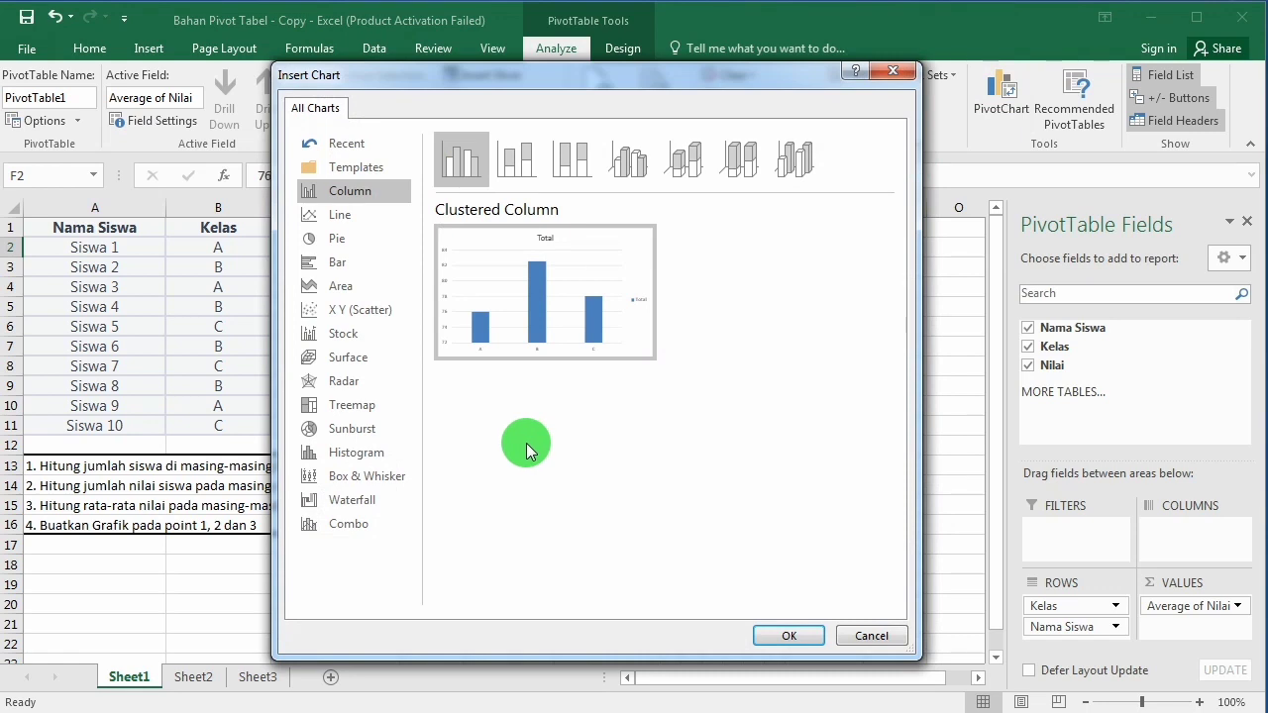
# Step: Insert a Clustered Column PivotChart after previewing the Line and Pie types, and place it just below the PivotTable
pyautogui.click(335, 212)
pyautogui.click(346, 198)
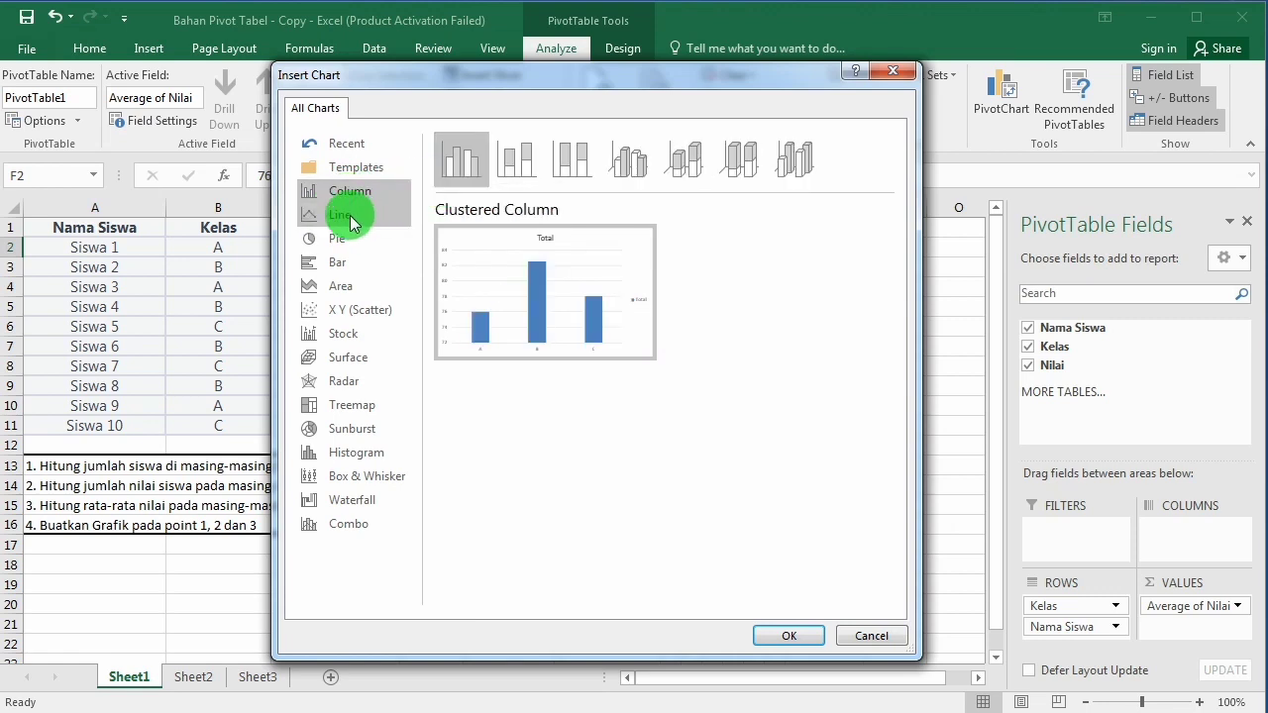
pyautogui.click(352, 221)
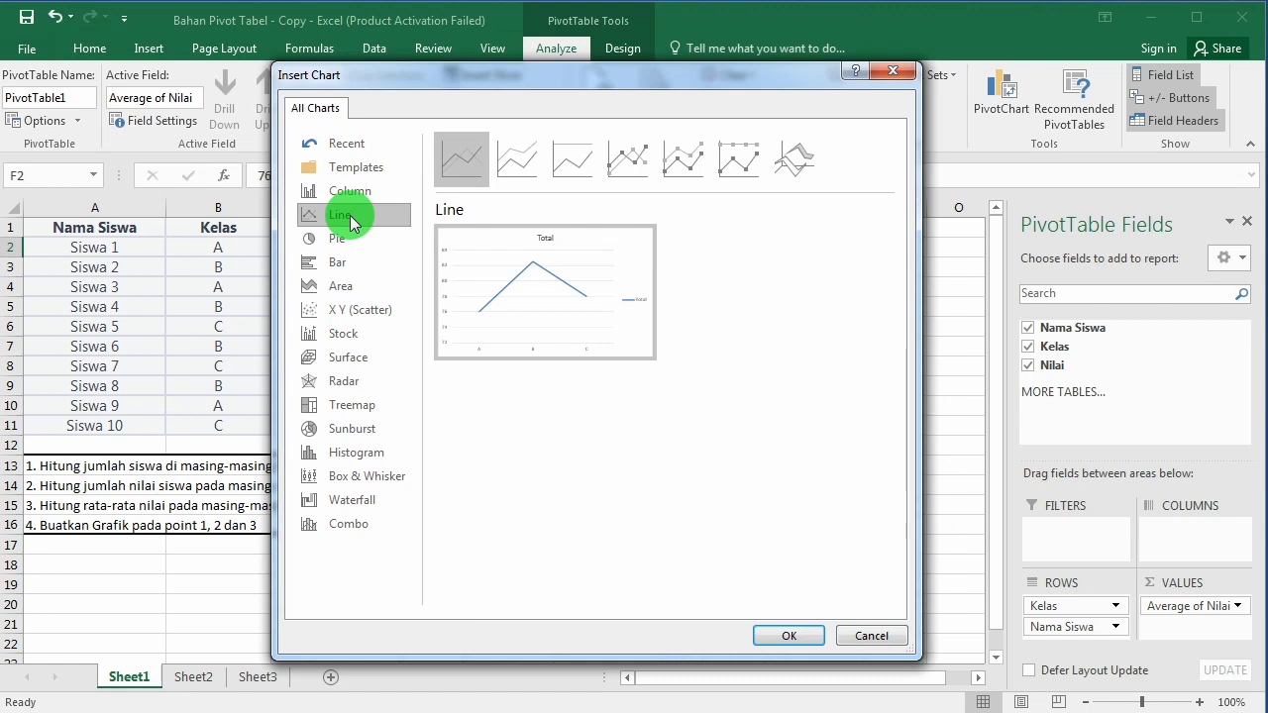
pyautogui.click(343, 244)
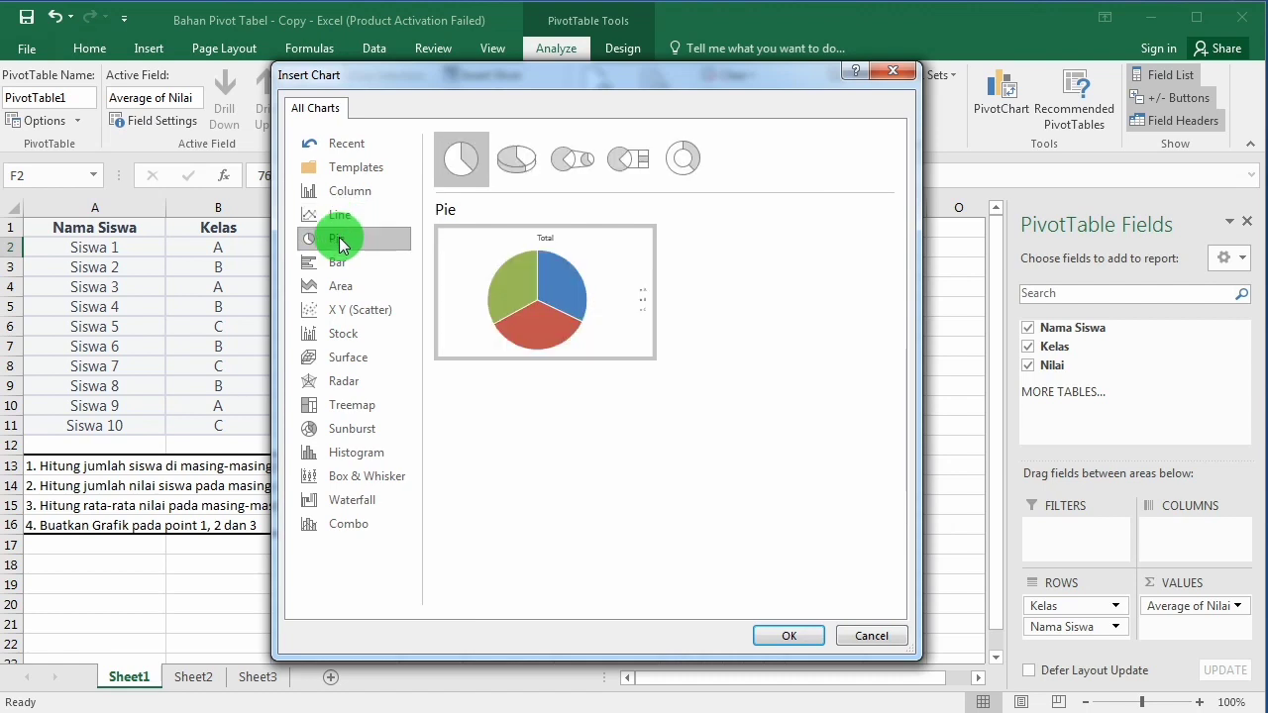
pyautogui.click(560, 353)
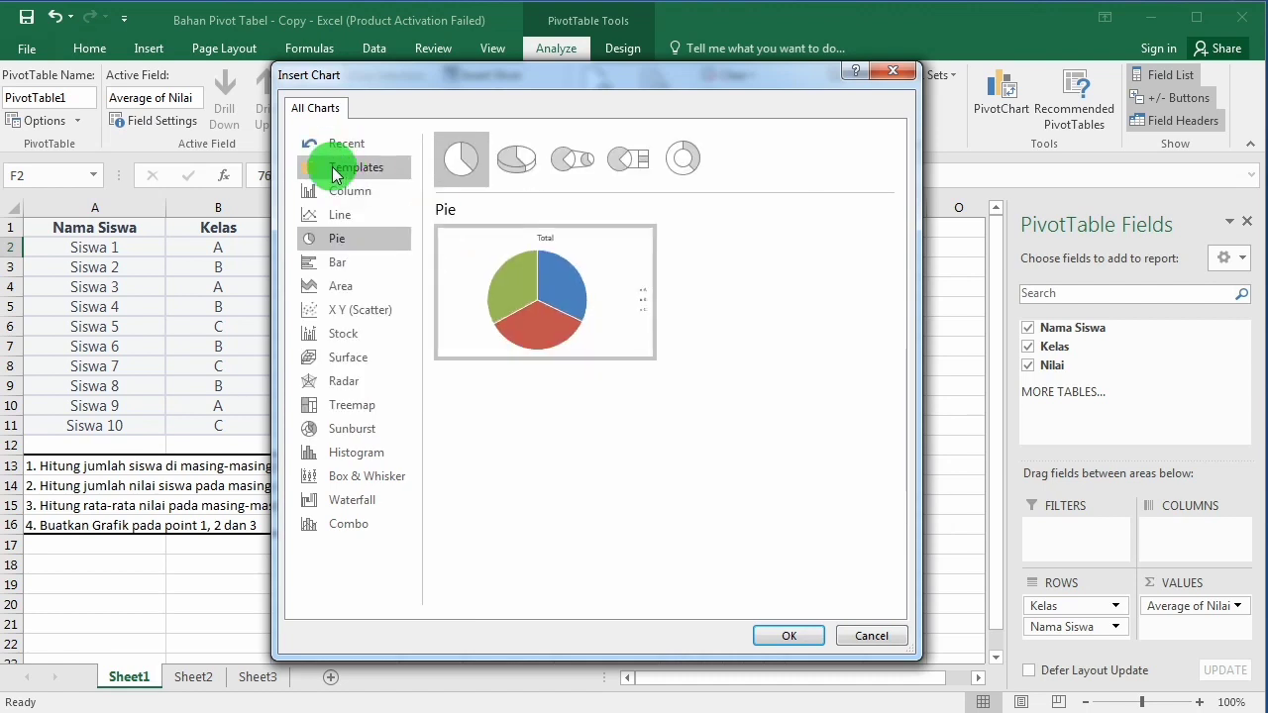
pyautogui.click(337, 194)
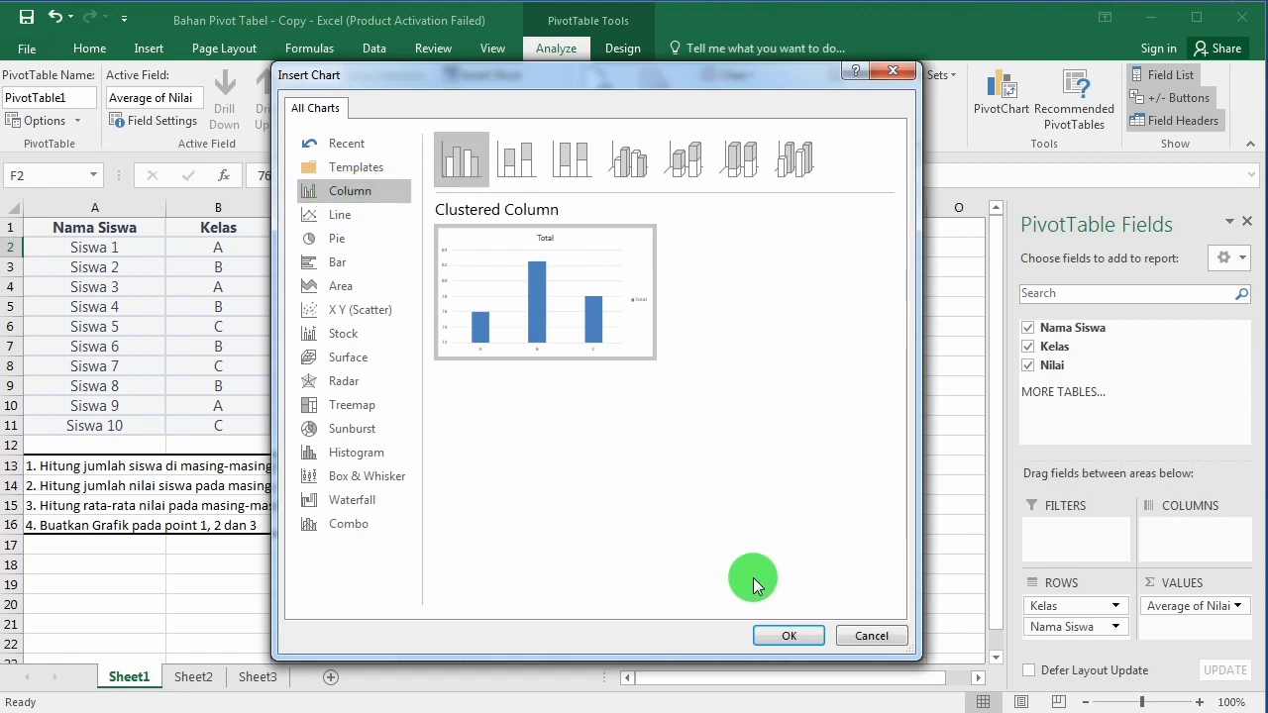
pyautogui.click(774, 634)
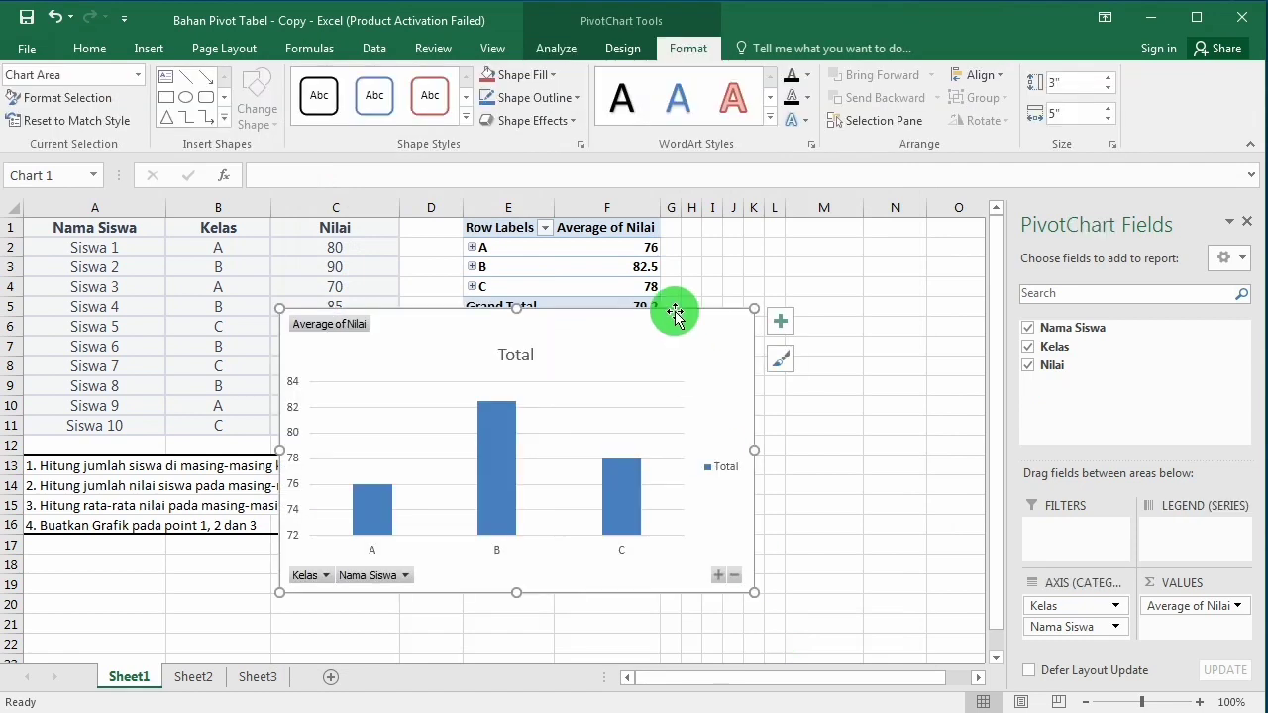
pyautogui.moveTo(656, 334); pyautogui.dragTo(787, 354)
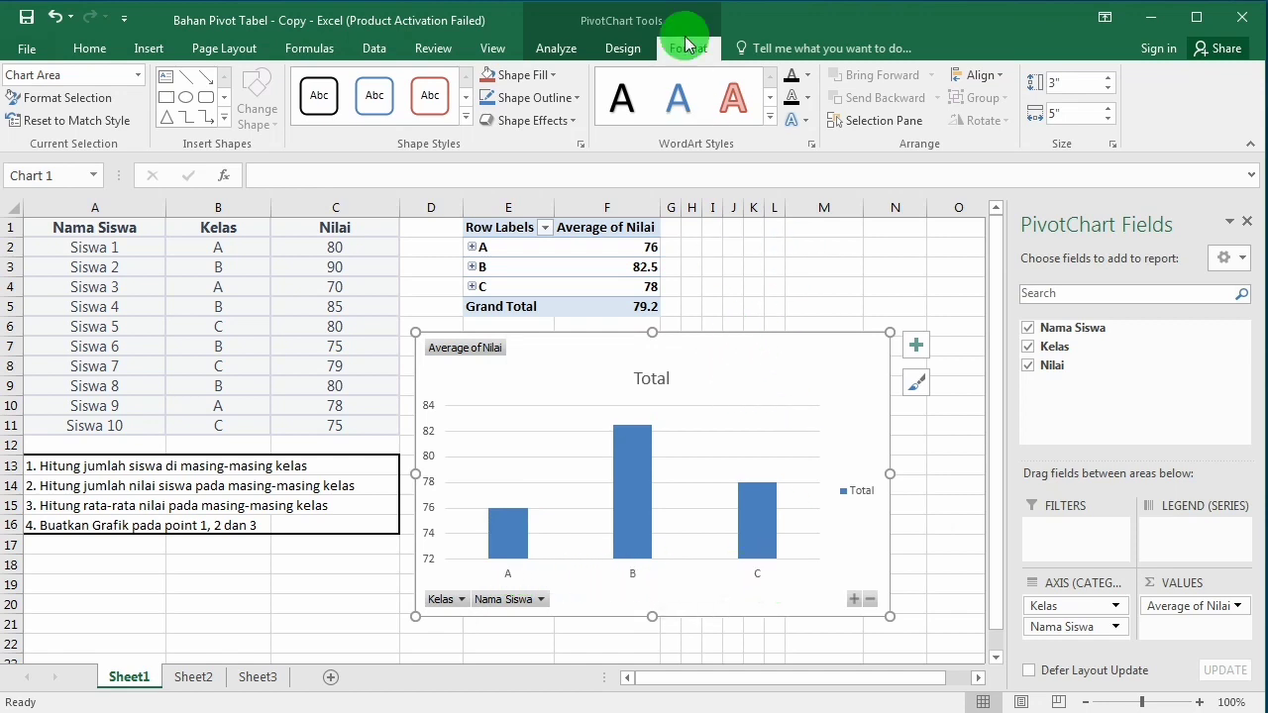
# Step: Apply the Layout 4 quick layout to the PivotChart
pyautogui.click(637, 47)
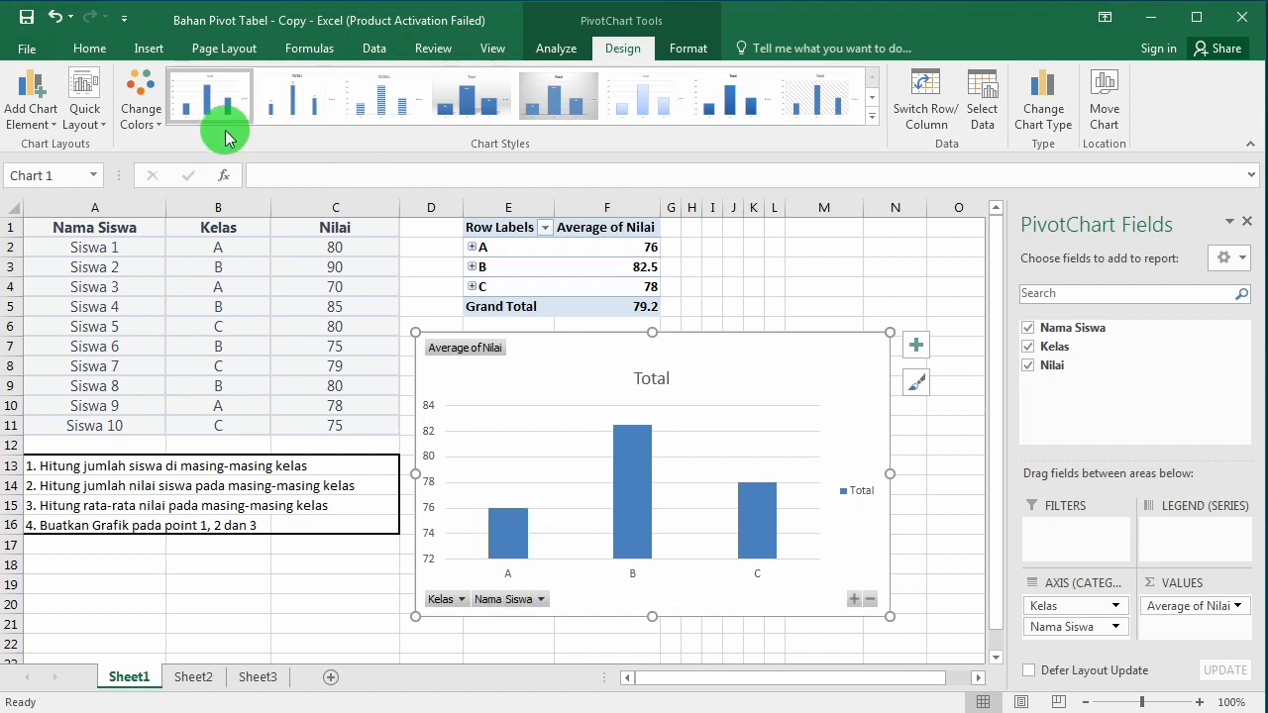
pyautogui.click(108, 127)
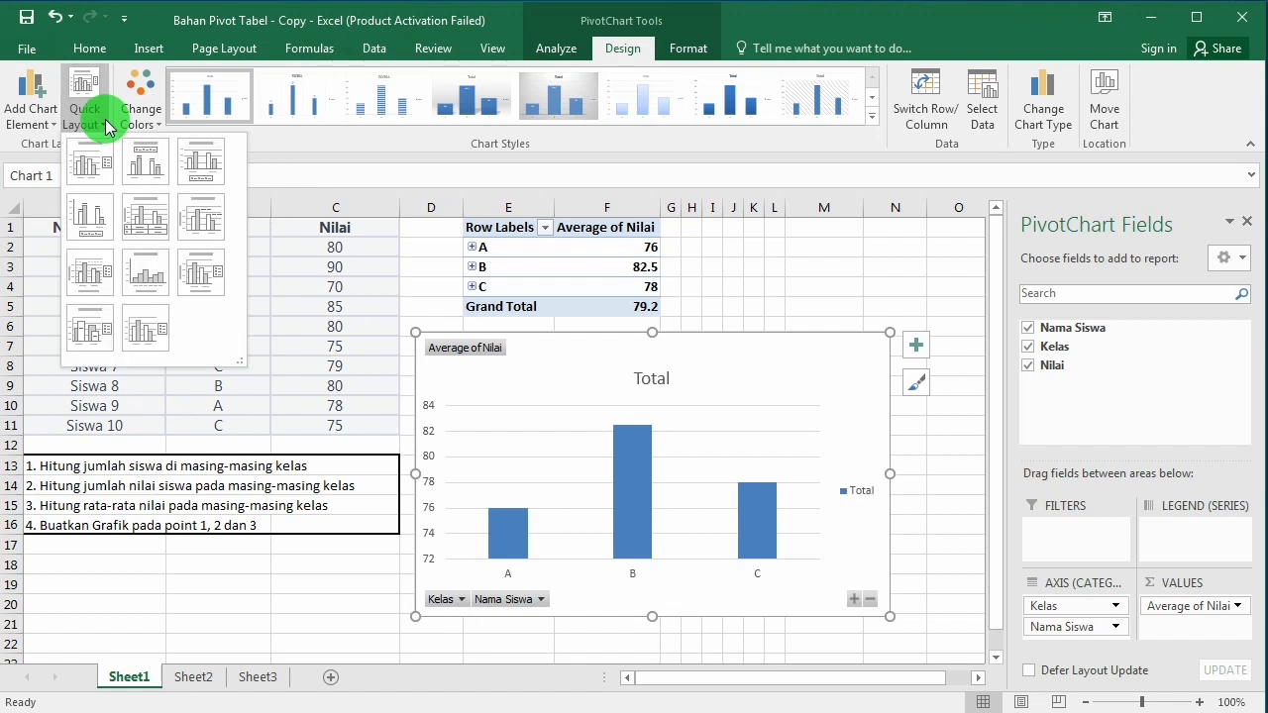
pyautogui.click(84, 213)
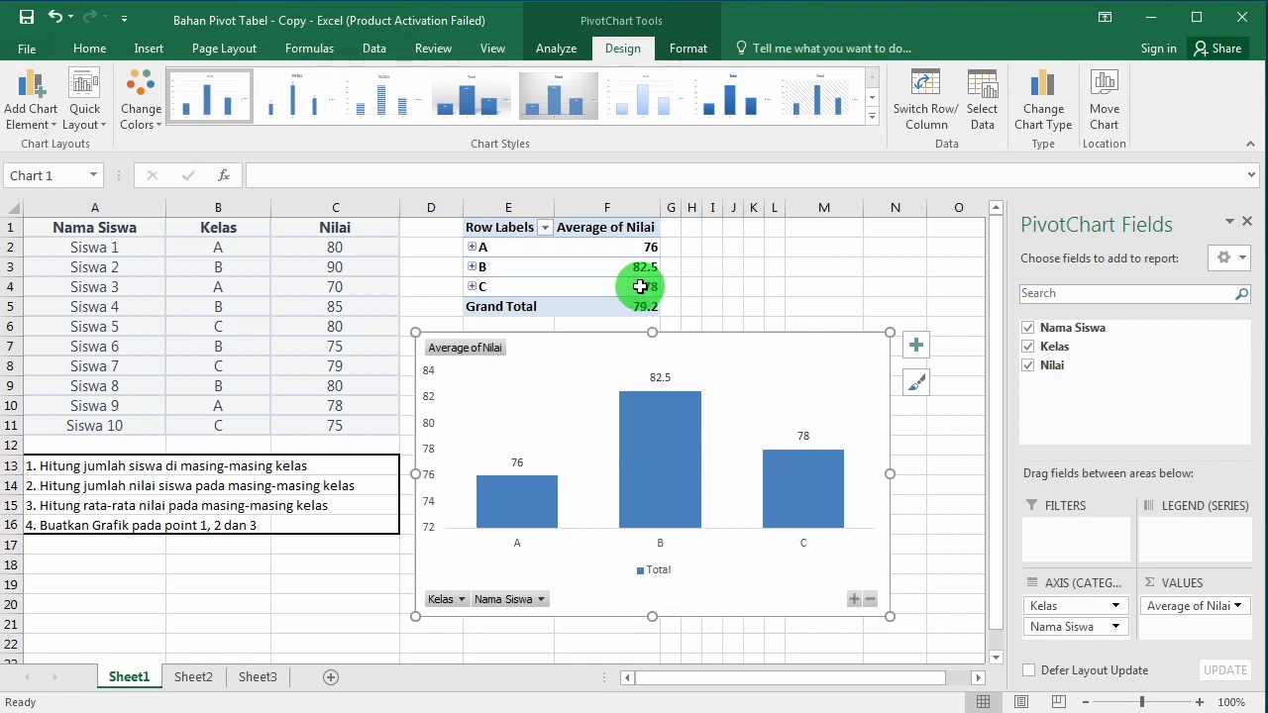
# Step: Expand the Kelas groups A, B and C to show individual students, moving the PivotChart clear of the PivotTable
pyautogui.moveTo(592, 243)
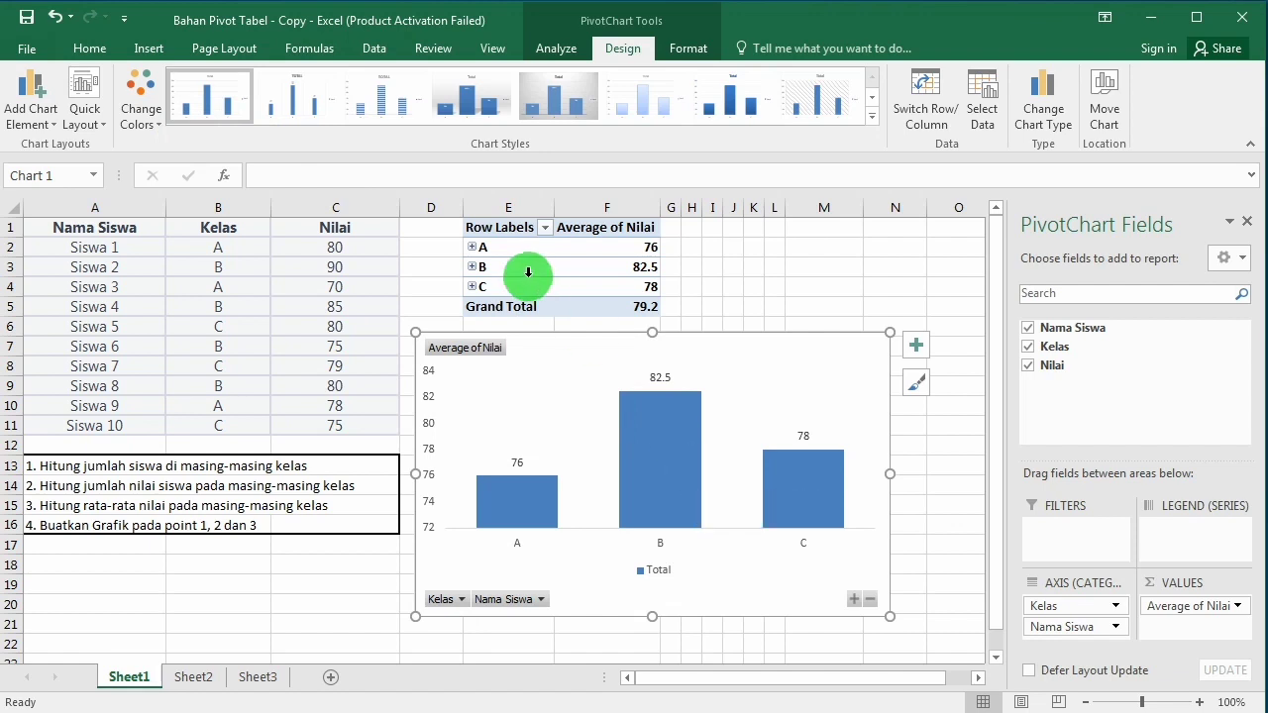
pyautogui.click(472, 247)
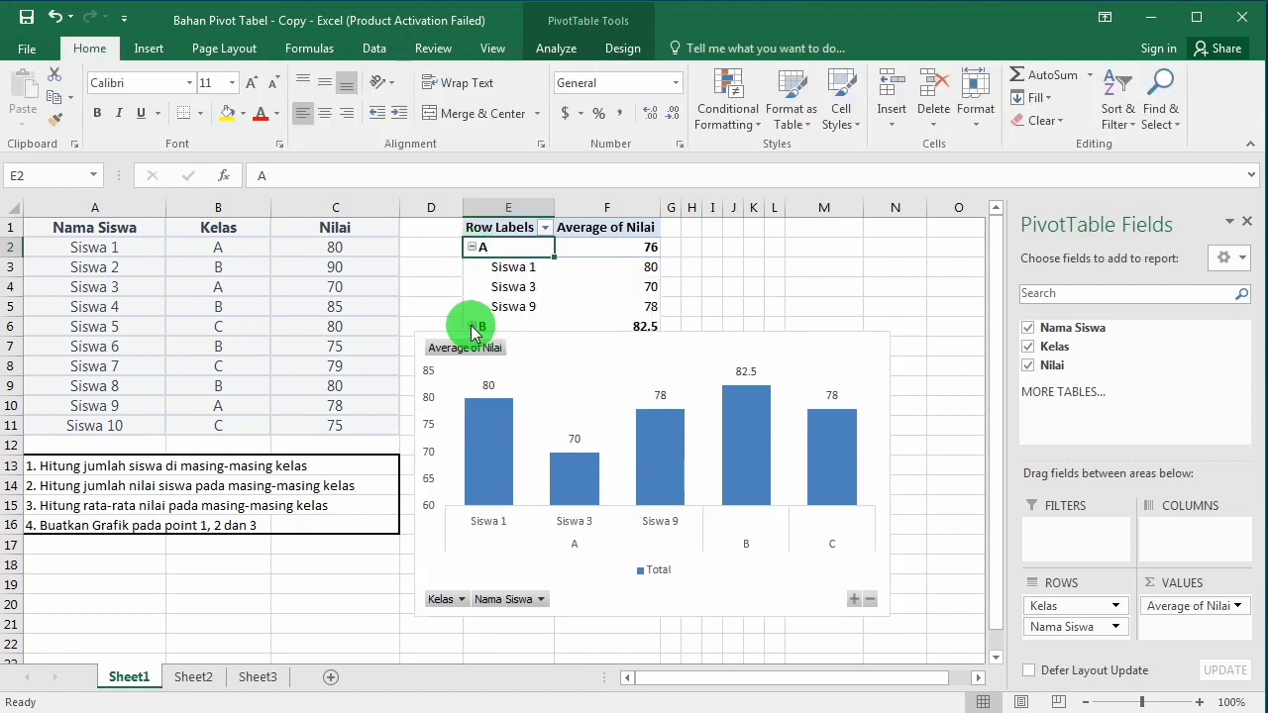
pyautogui.click(473, 327)
pyautogui.moveTo(555, 346); pyautogui.dragTo(860, 255)
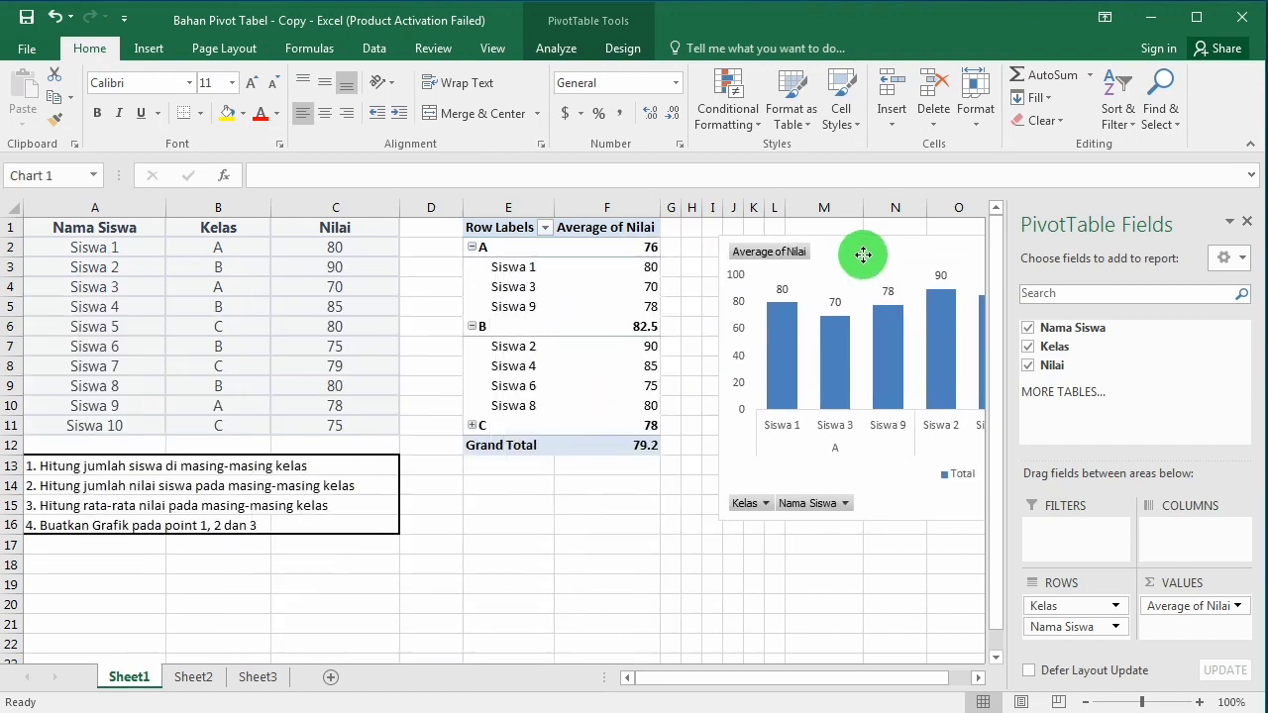
pyautogui.click(474, 427)
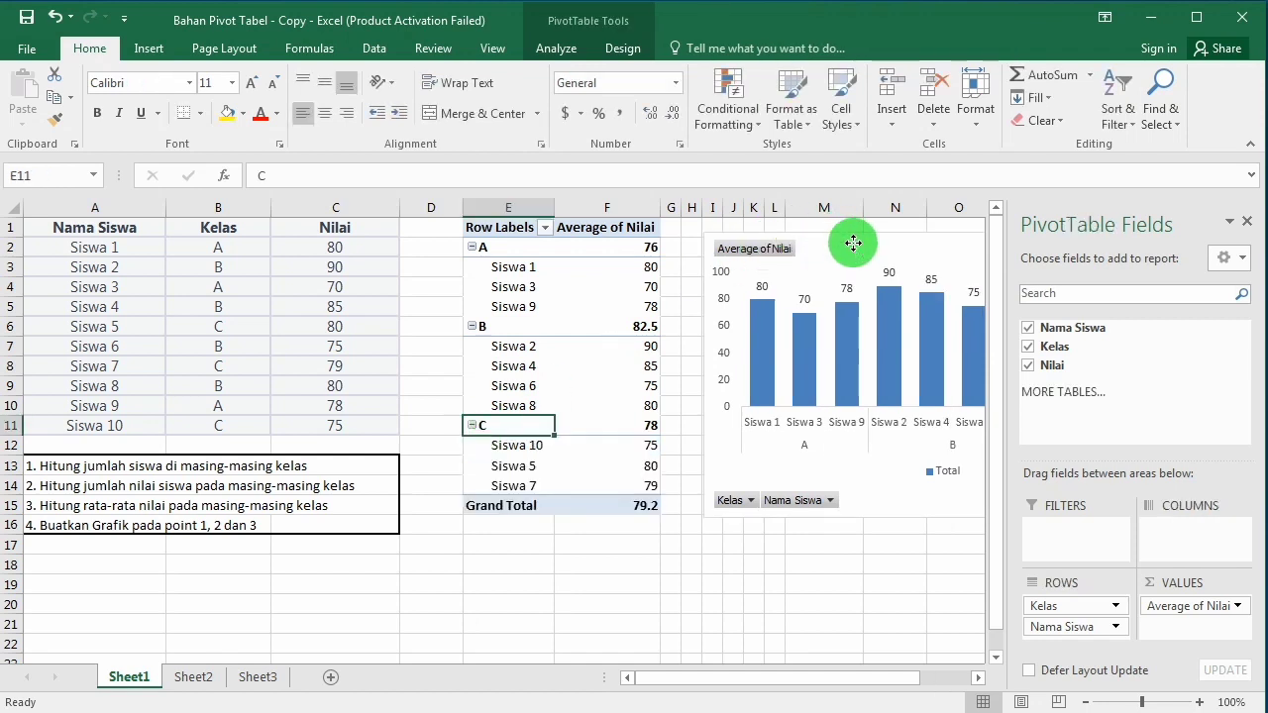
# Step: Shrink the PivotChart and position it directly beside the PivotTable, spanning about columns G to O and rows 1 to 11
pyautogui.moveTo(849, 241); pyautogui.dragTo(588, 350)
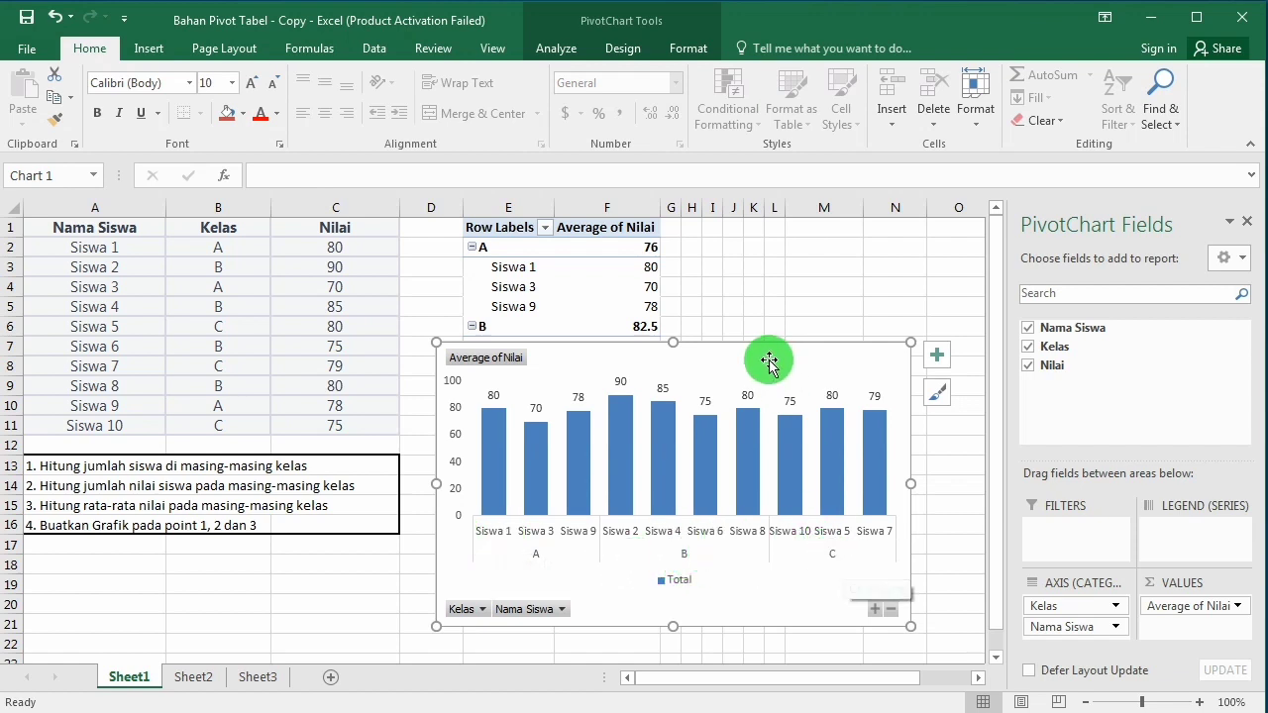
pyautogui.moveTo(759, 357); pyautogui.dragTo(807, 316)
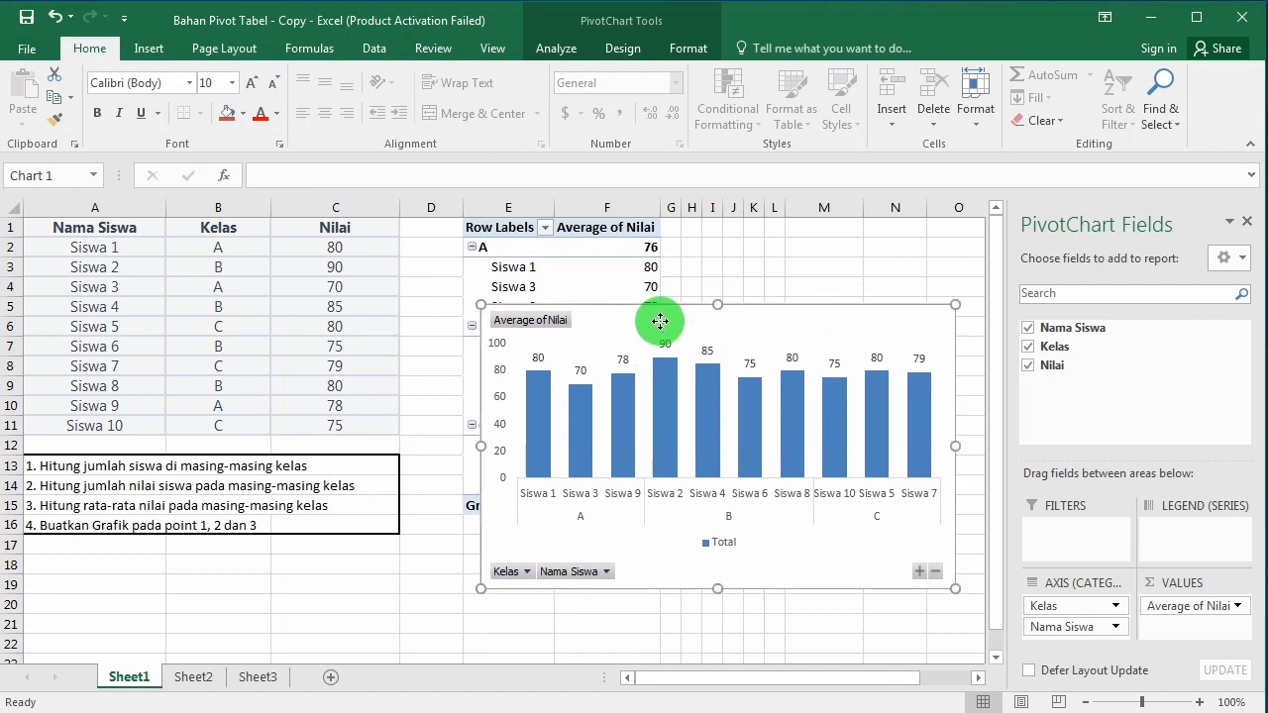
pyautogui.moveTo(660, 321); pyautogui.dragTo(223, 286)
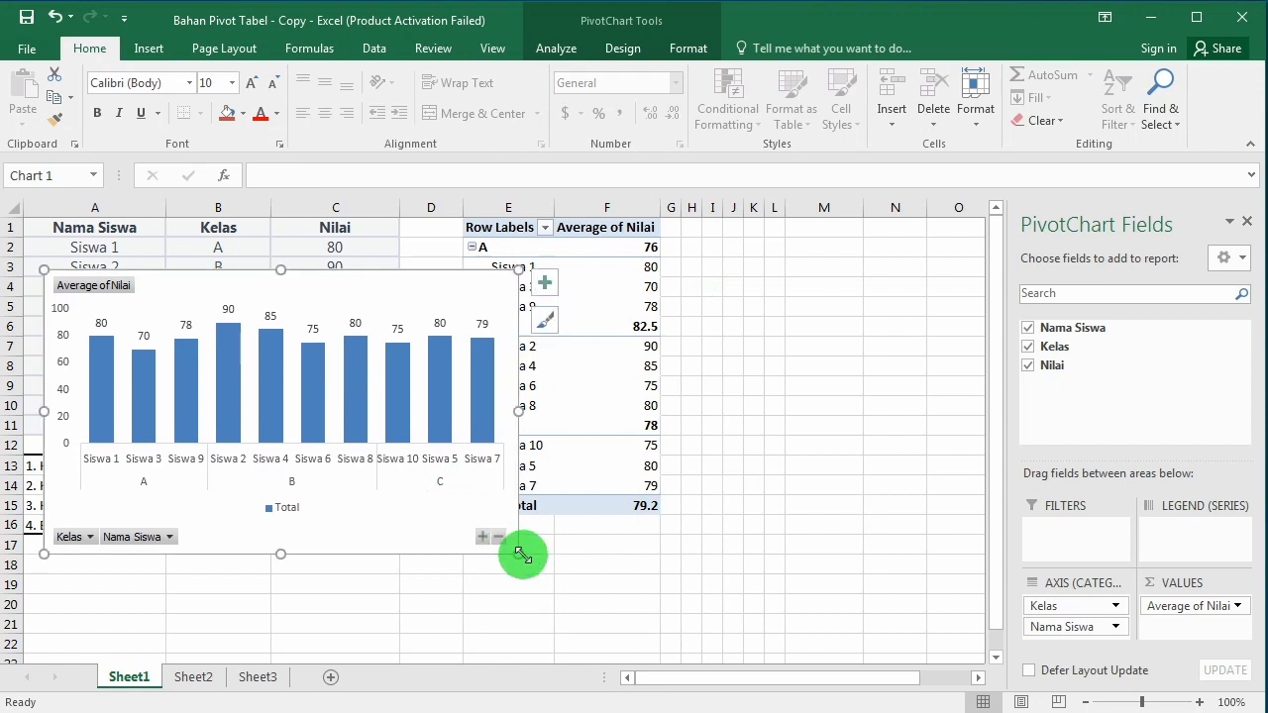
pyautogui.moveTo(518, 555); pyautogui.dragTo(446, 528)
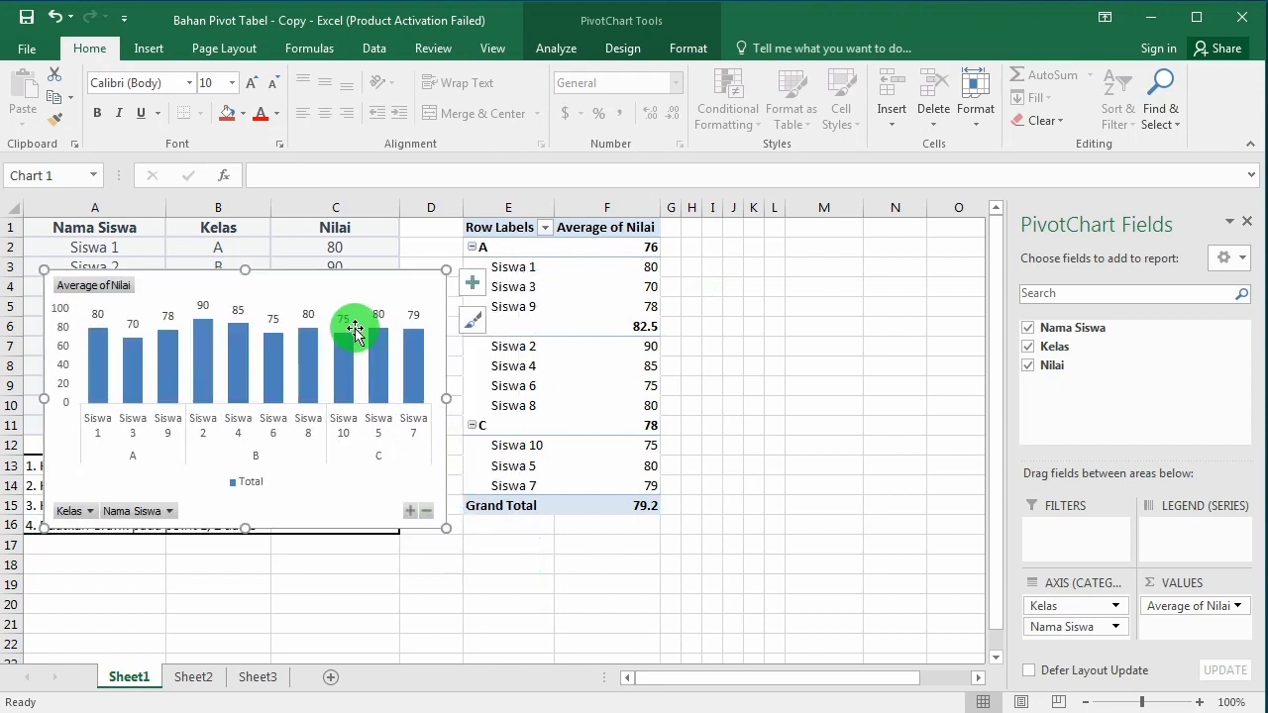
pyautogui.moveTo(349, 295); pyautogui.dragTo(315, 243)
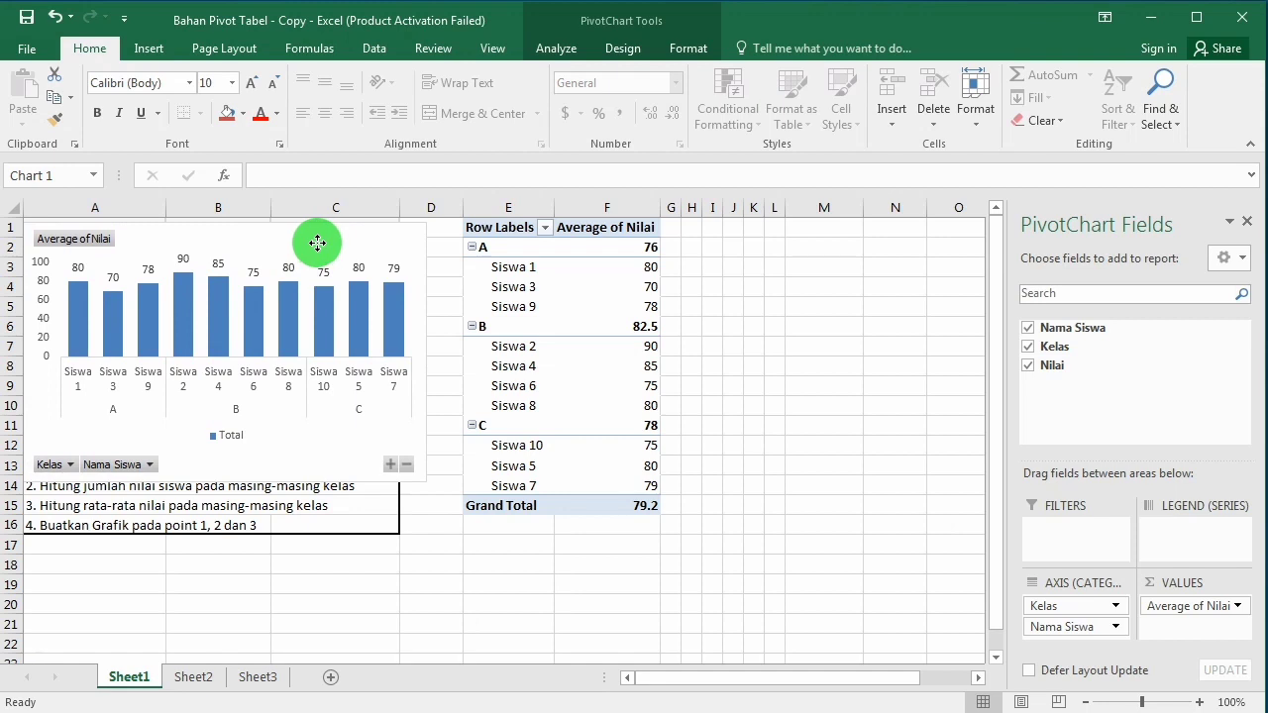
pyautogui.moveTo(317, 243); pyautogui.dragTo(318, 245)
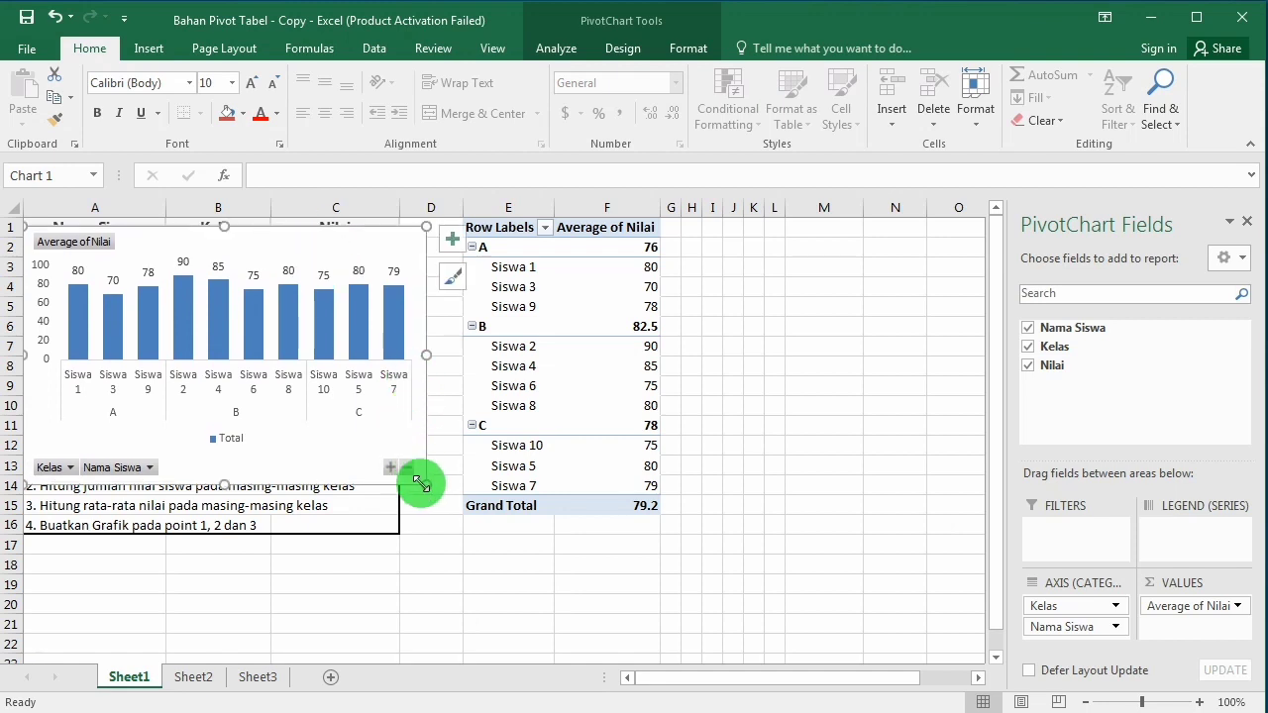
pyautogui.moveTo(418, 476); pyautogui.dragTo(391, 437)
pyautogui.moveTo(247, 249); pyautogui.dragTo(810, 277)
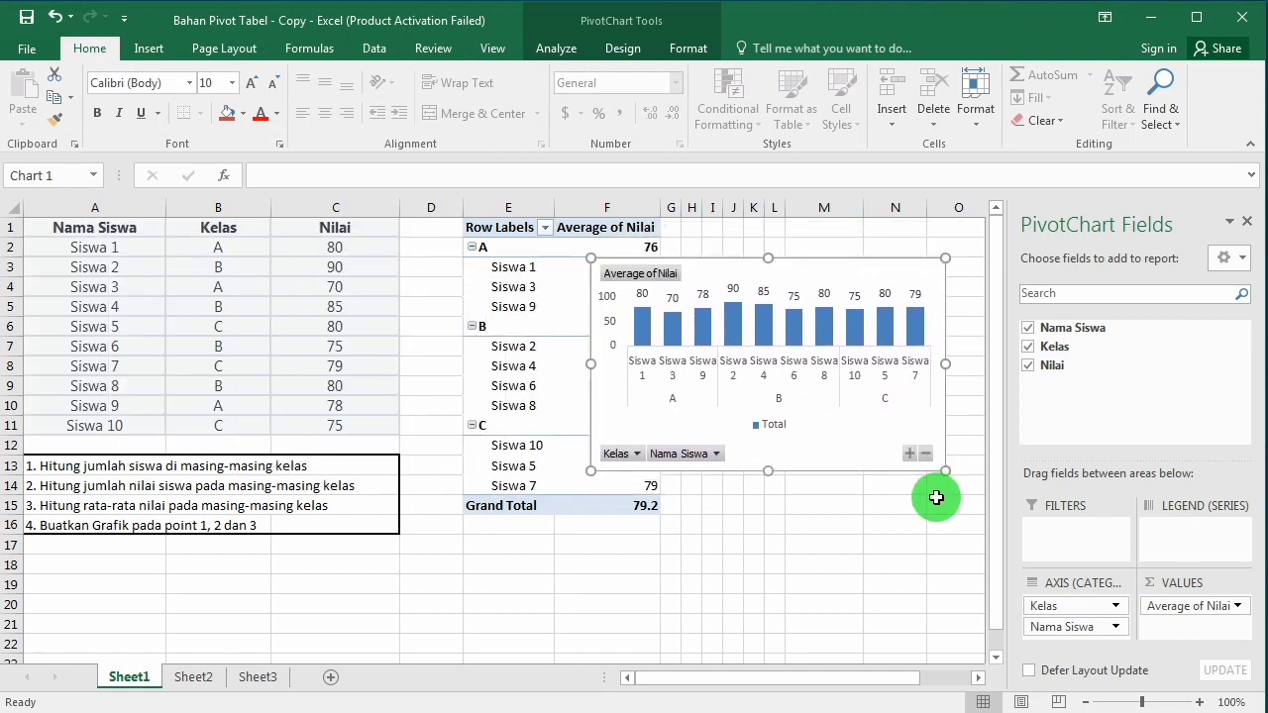
pyautogui.moveTo(945, 474); pyautogui.dragTo(895, 447)
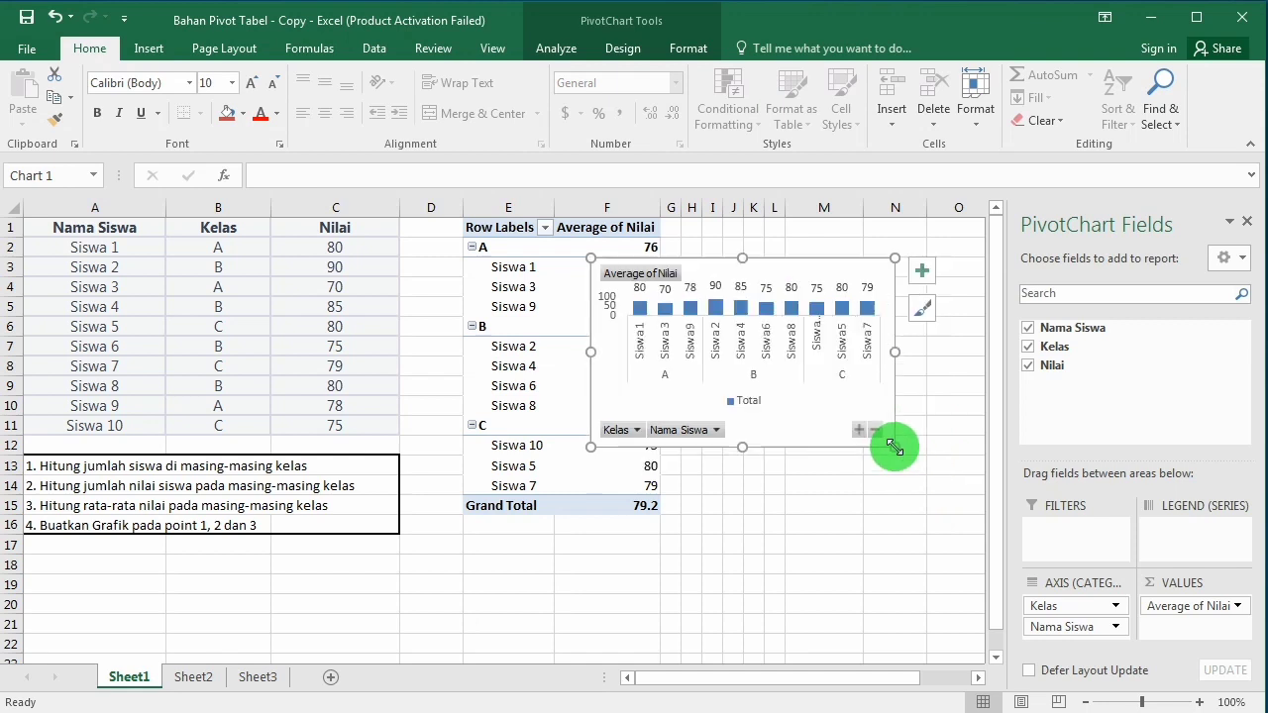
pyautogui.moveTo(756, 273); pyautogui.dragTo(833, 238)
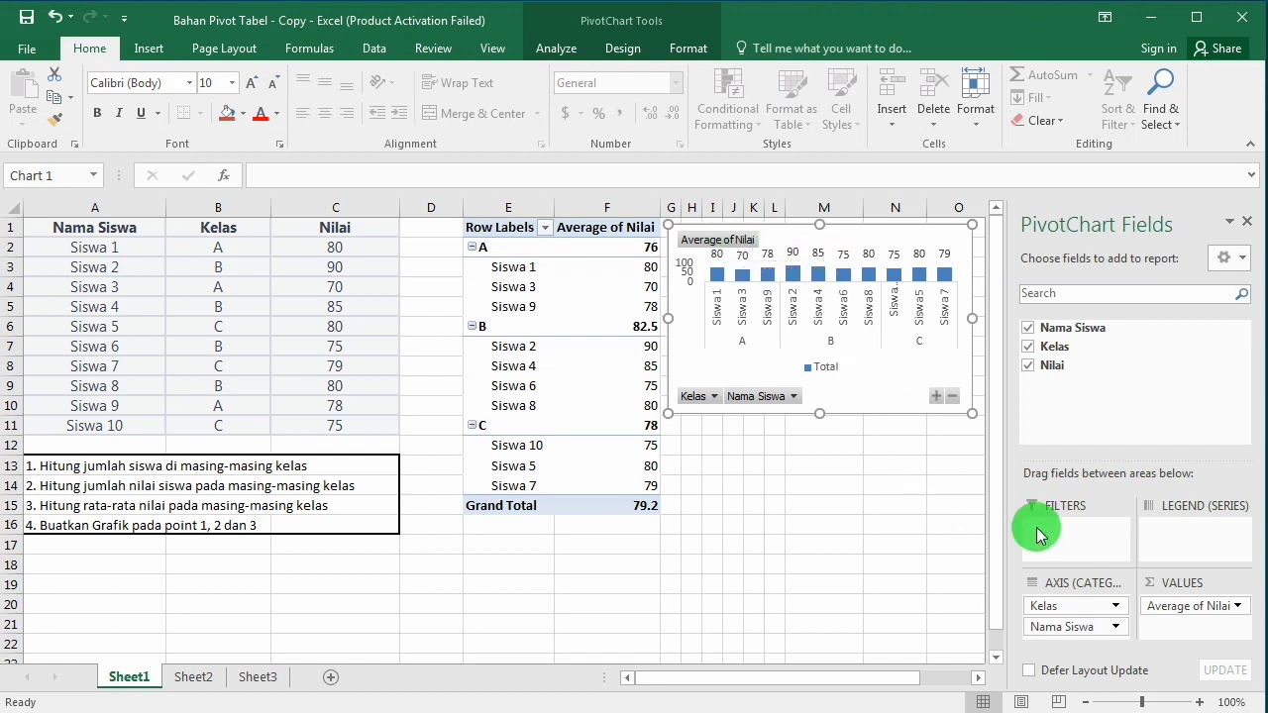
# Step: Change the PivotChart's Nilai value field to summarize by Sum
pyautogui.click(1240, 606)
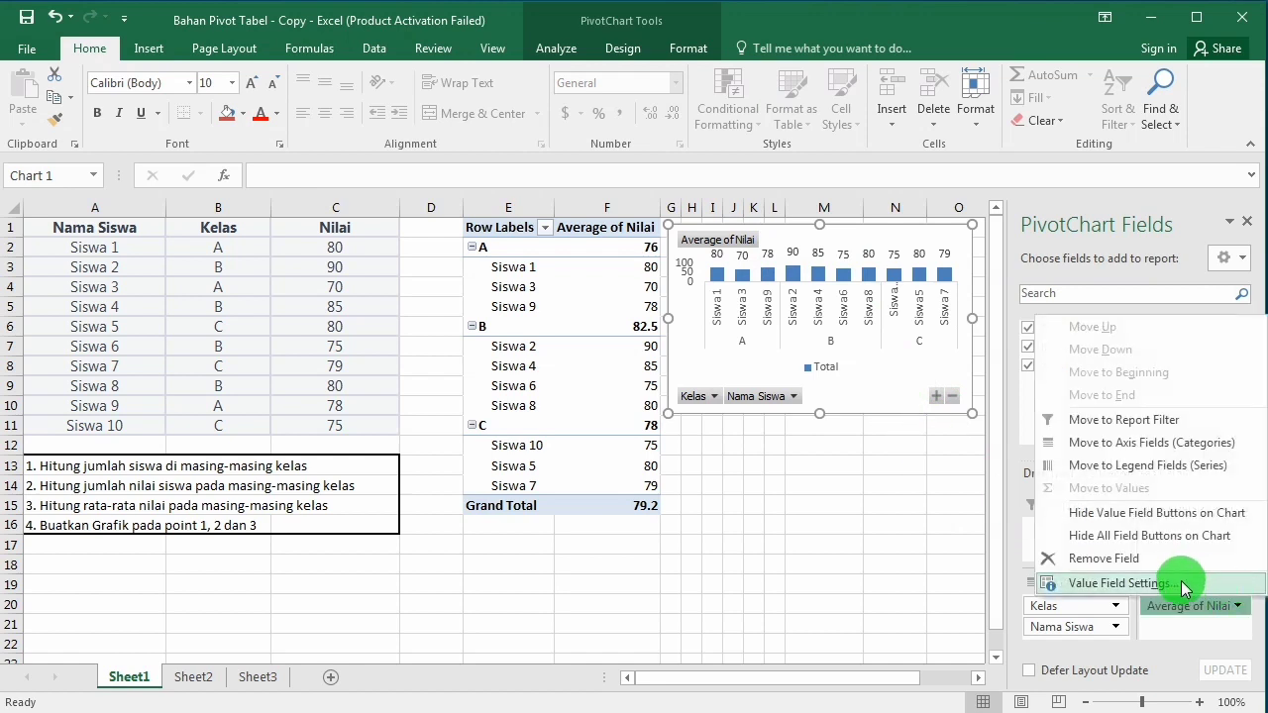
pyautogui.click(1120, 584)
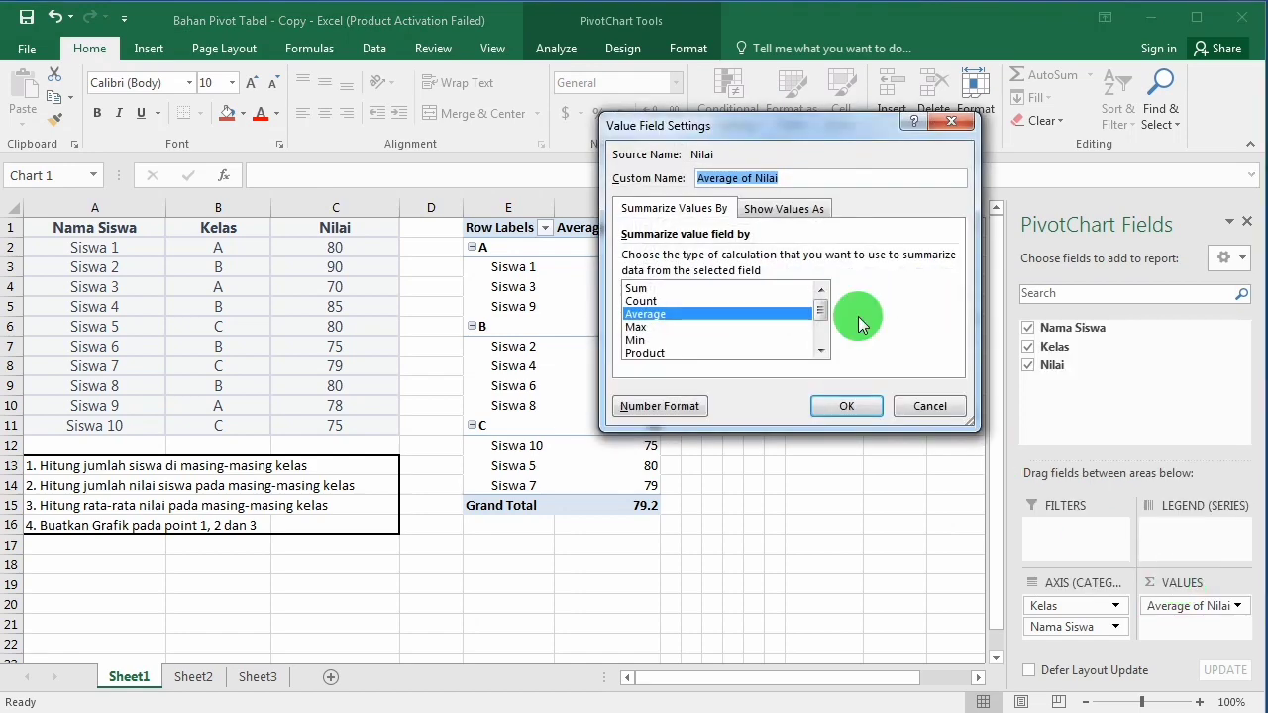
pyautogui.click(639, 288)
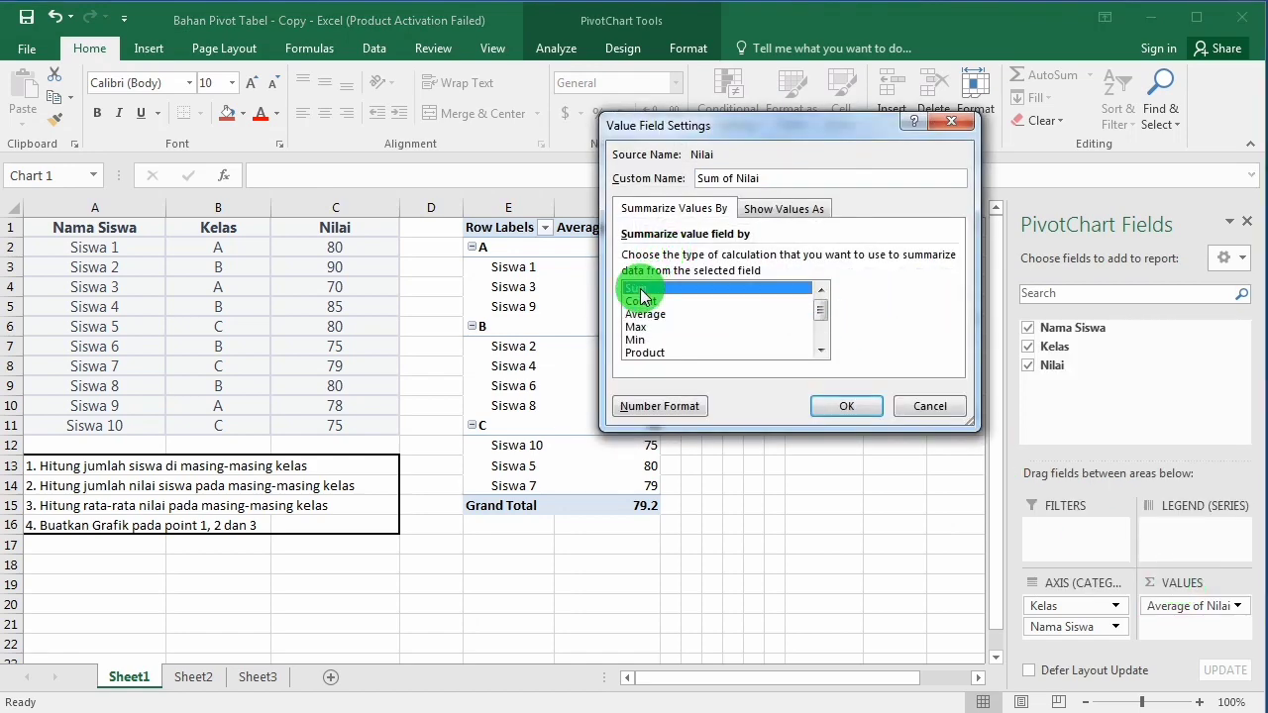
pyautogui.click(843, 406)
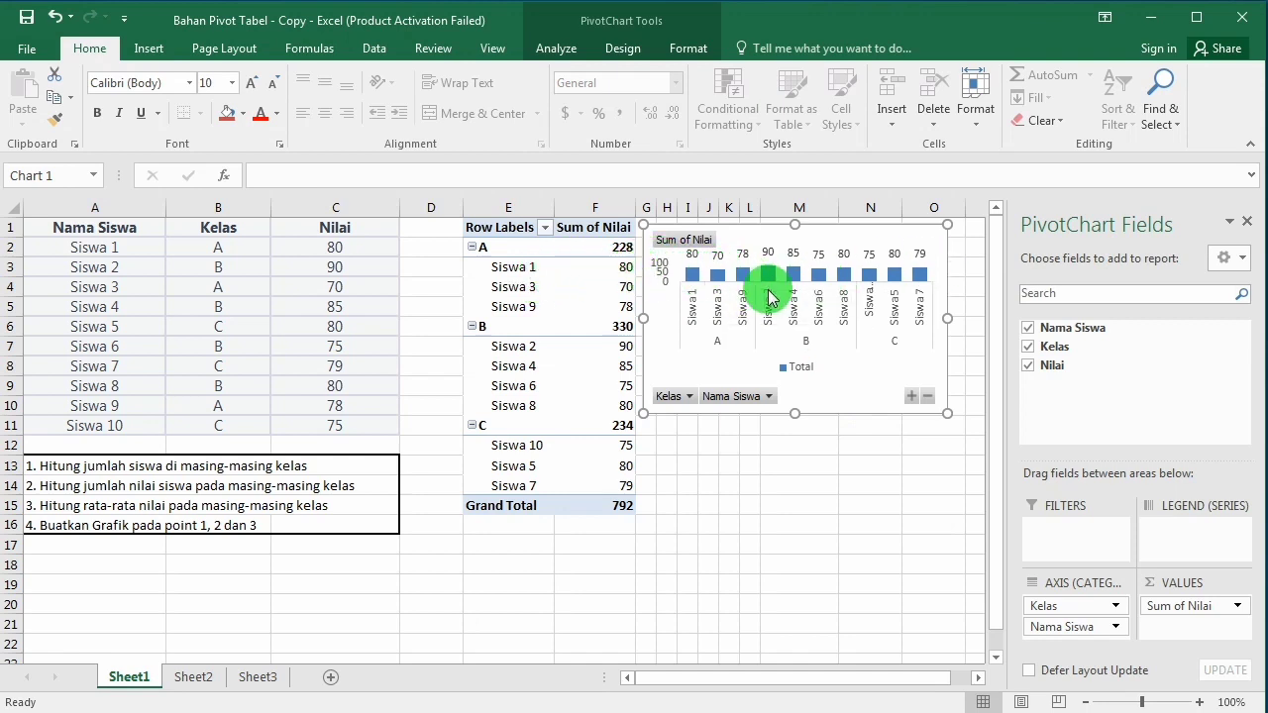
# Step: Collapse the Kelas groups C, B and A in the PivotTable and shift the PivotChart slightly away from the table
pyautogui.click(473, 426)
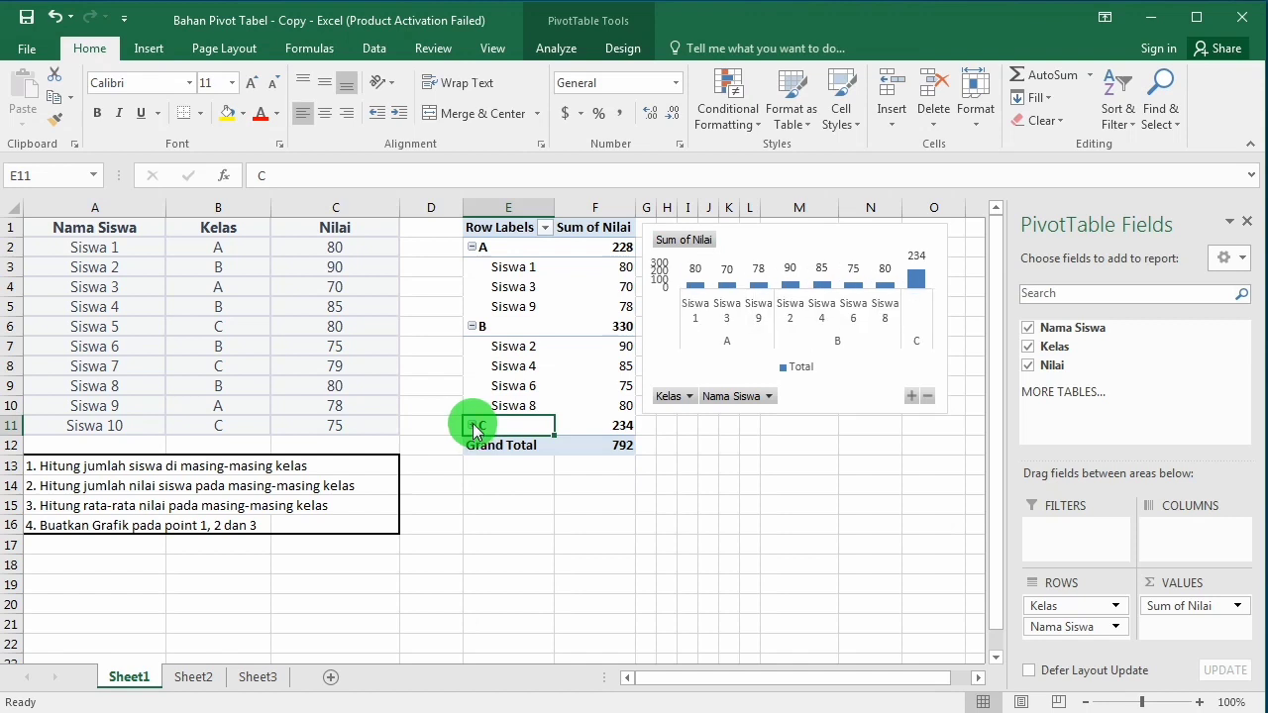
pyautogui.click(473, 327)
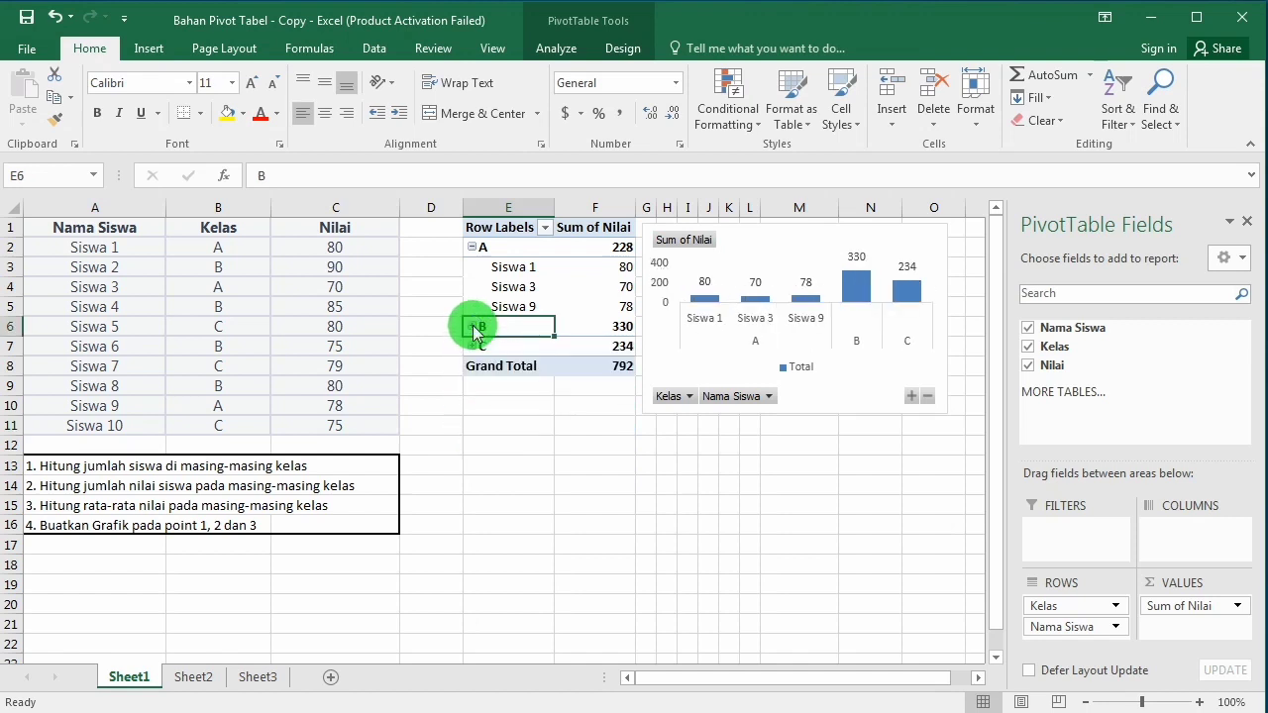
pyautogui.click(474, 248)
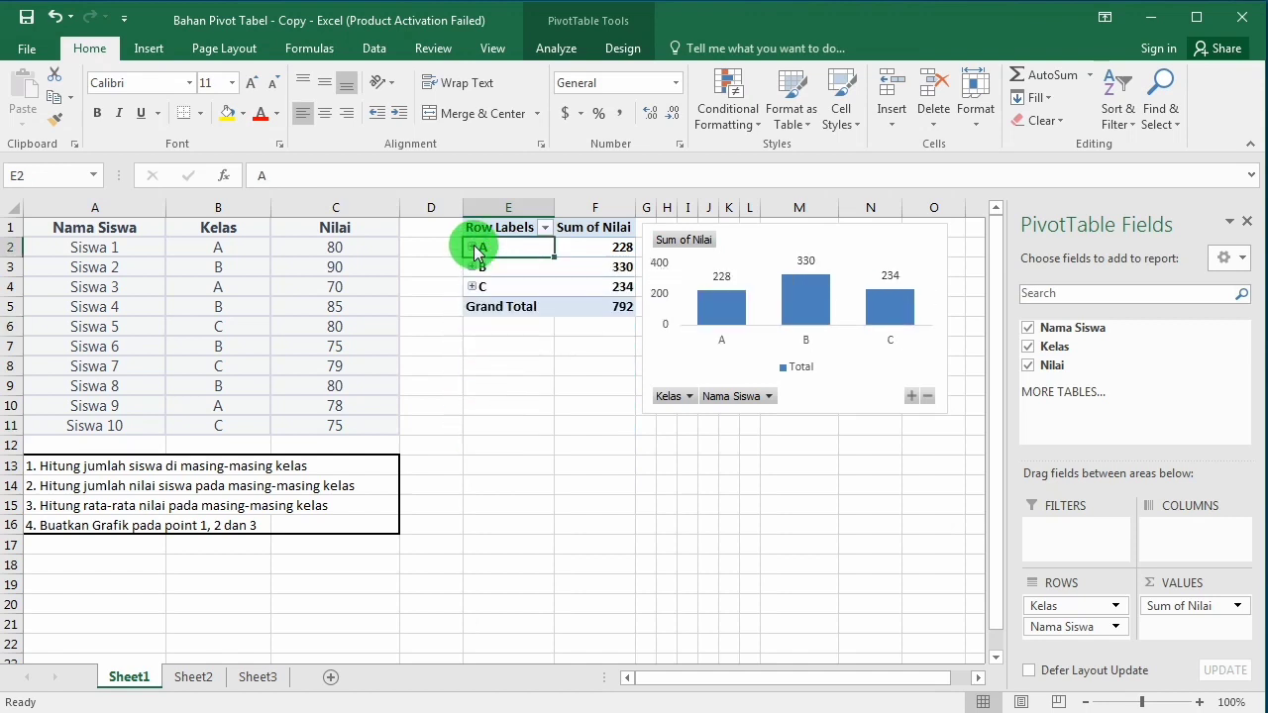
pyautogui.moveTo(808, 226); pyautogui.dragTo(821, 227)
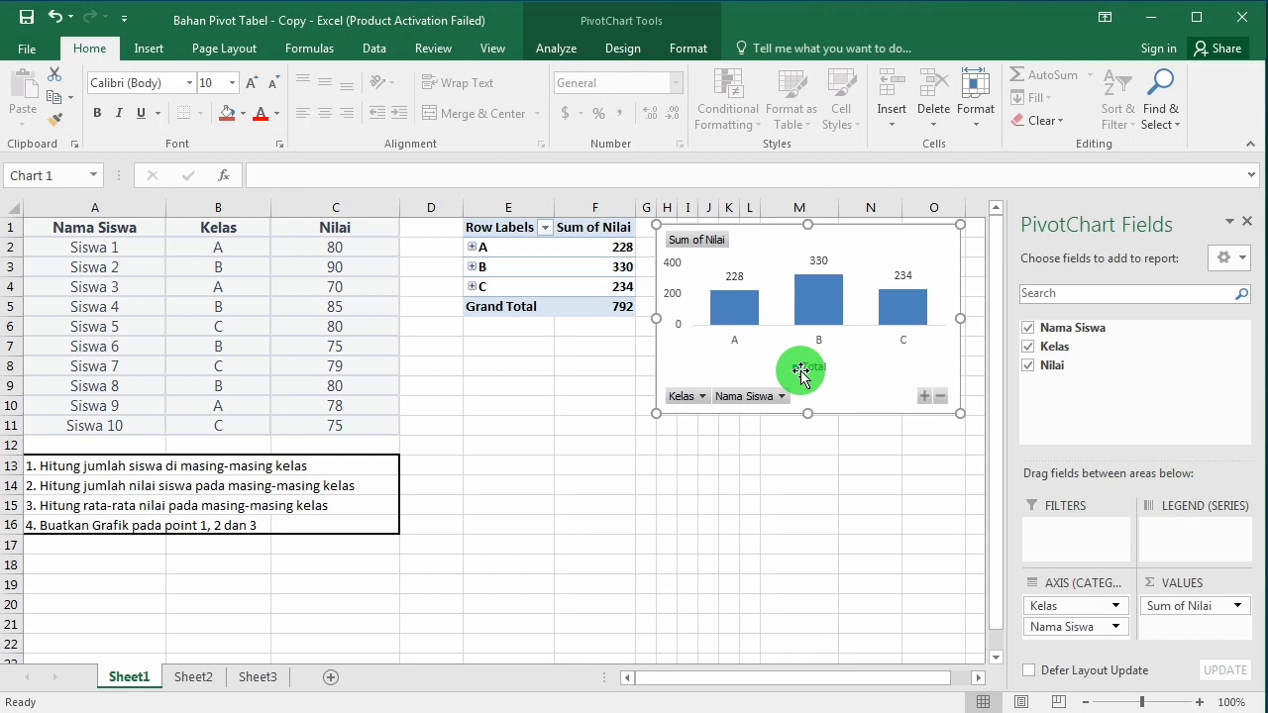
# Step: Change the PivotChart's Nilai value field to summarize by Count
pyautogui.click(1240, 607)
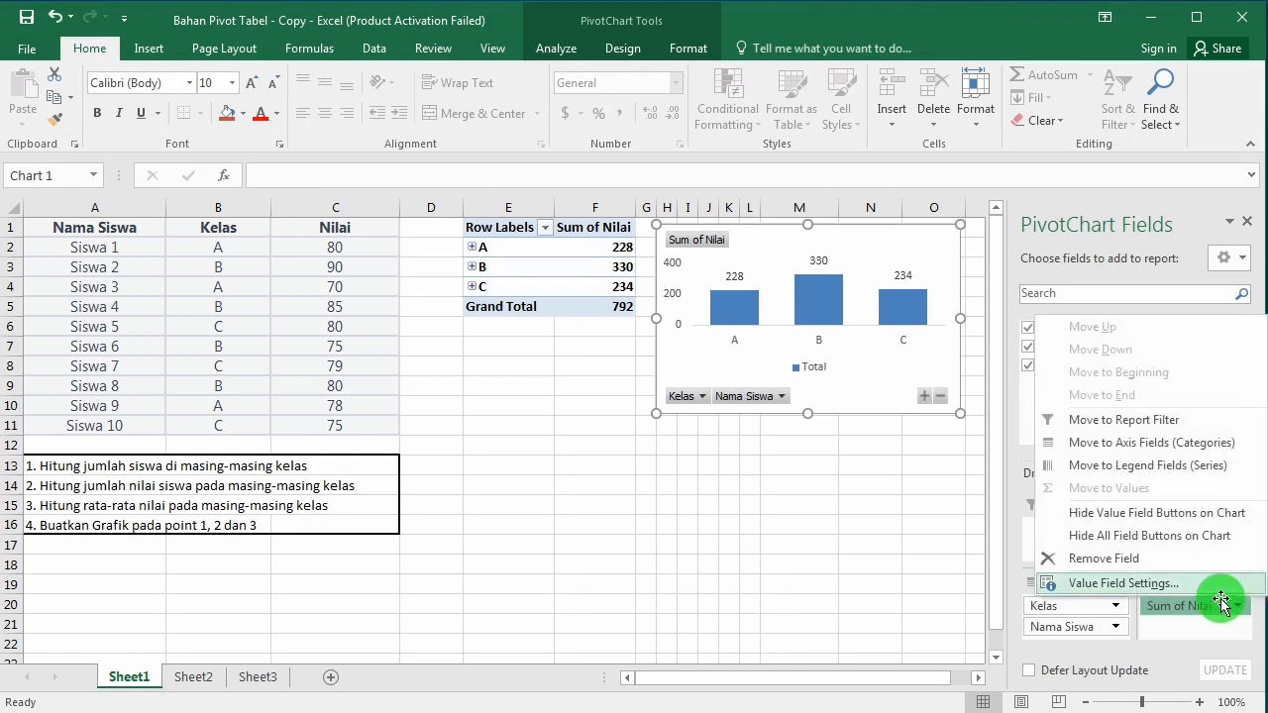
pyautogui.click(1124, 583)
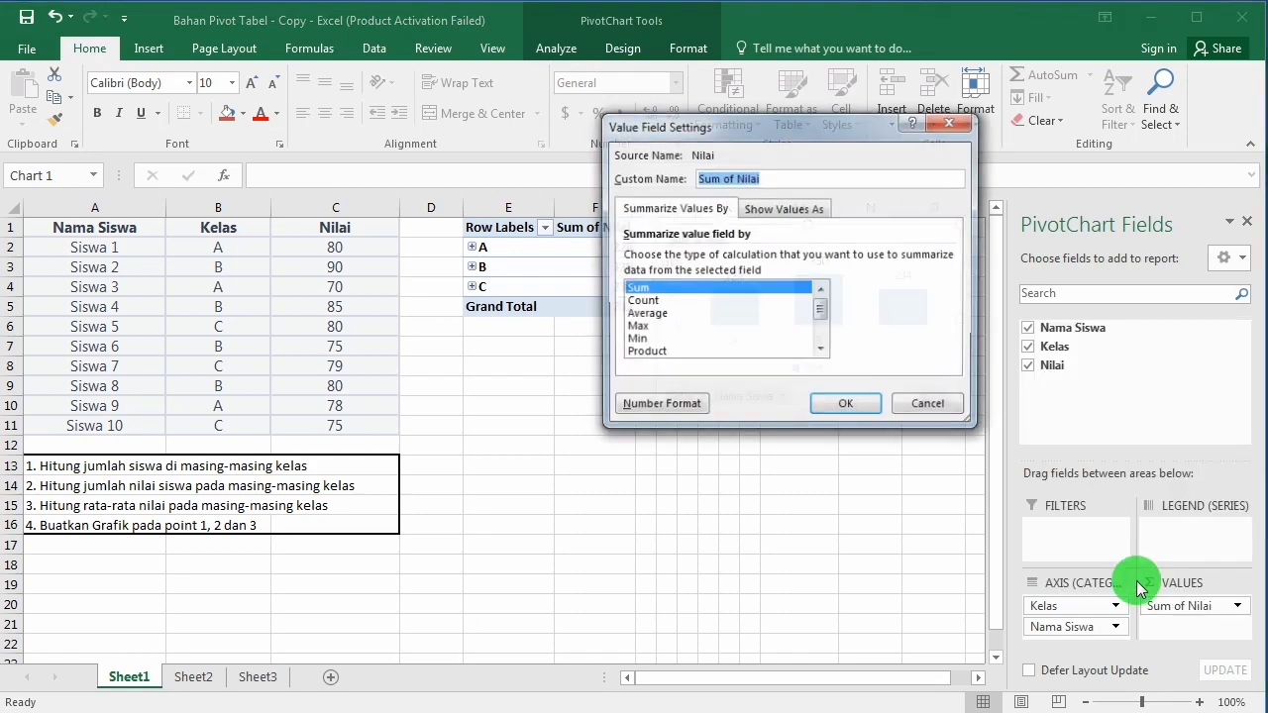
pyautogui.click(641, 302)
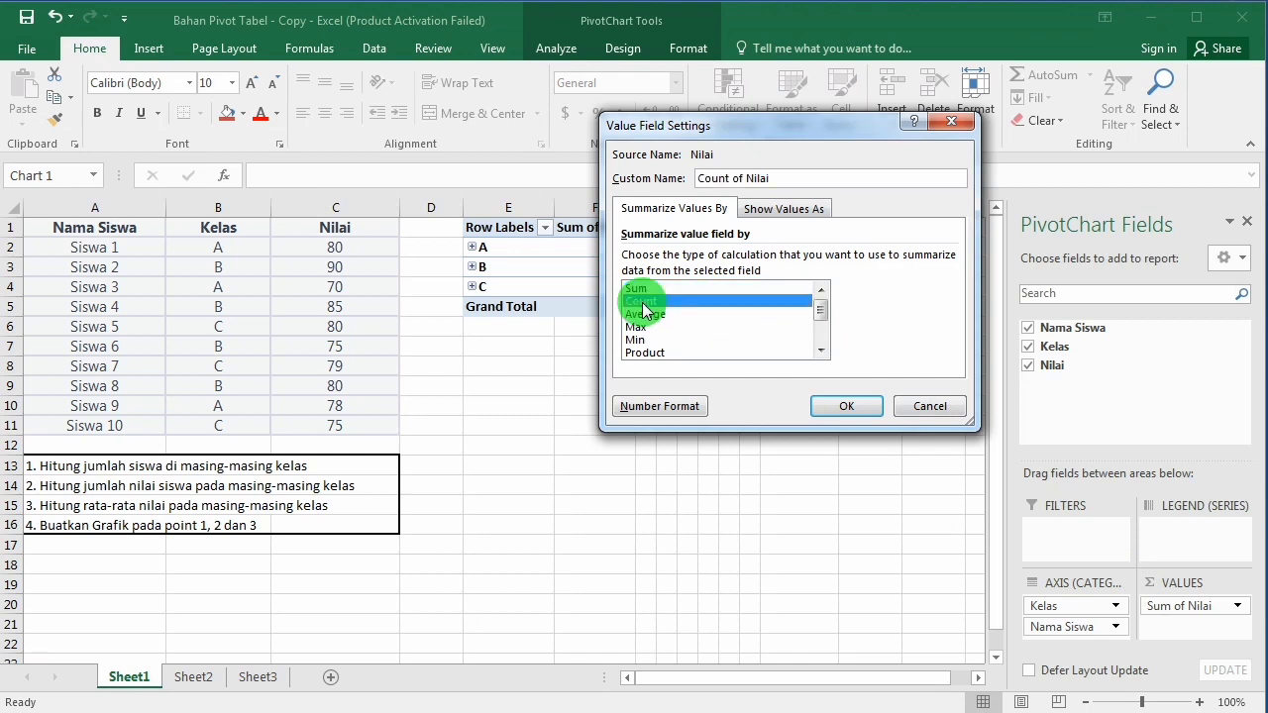
pyautogui.click(847, 407)
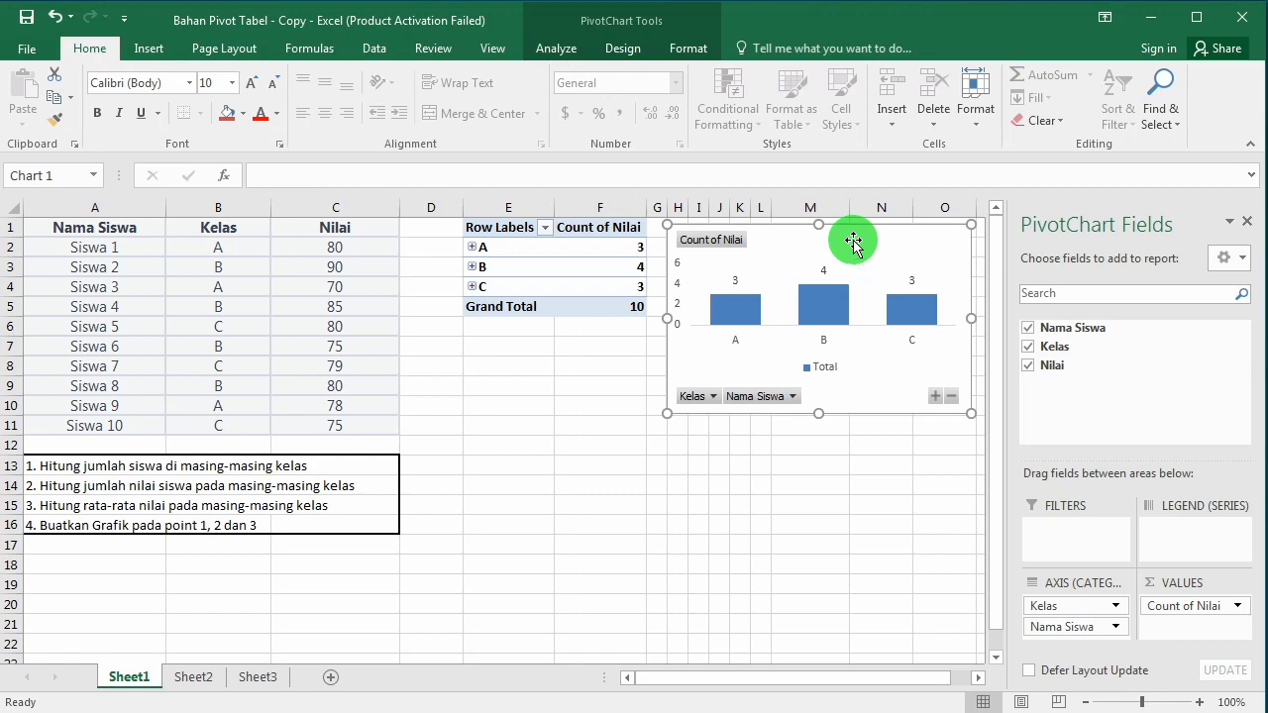
pyautogui.click(426, 230)
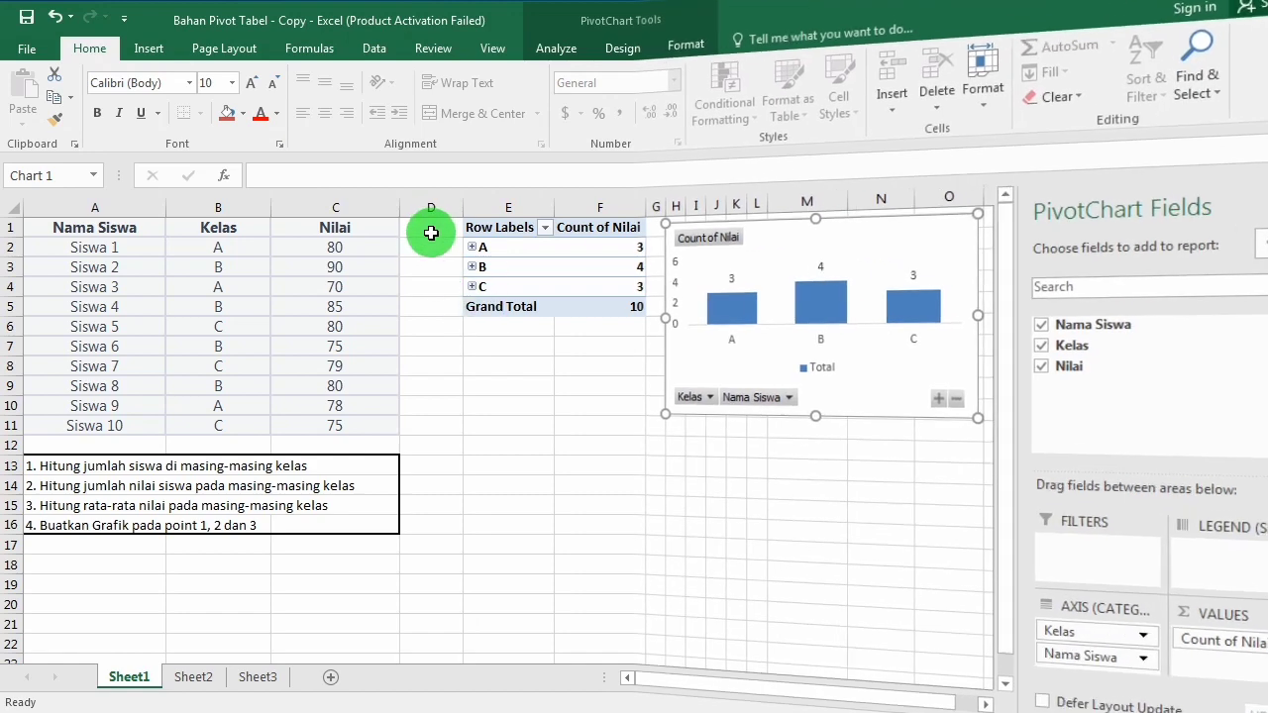